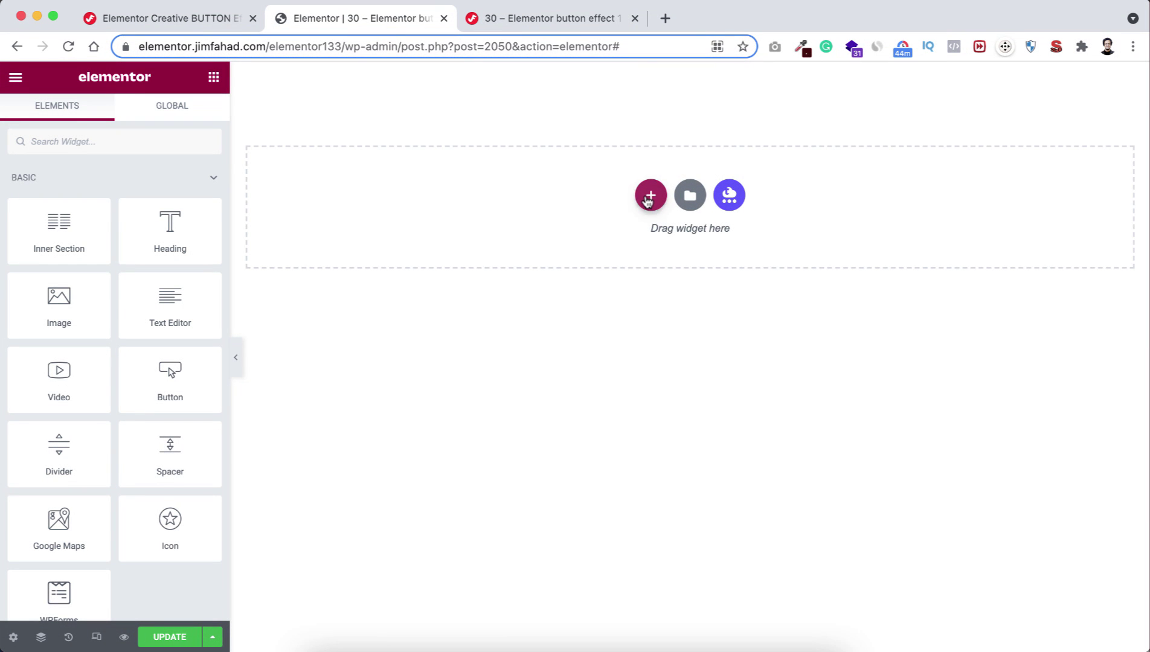
# Add a single-column section with Min Height set to 100 VH.
pyautogui.click(647, 201)
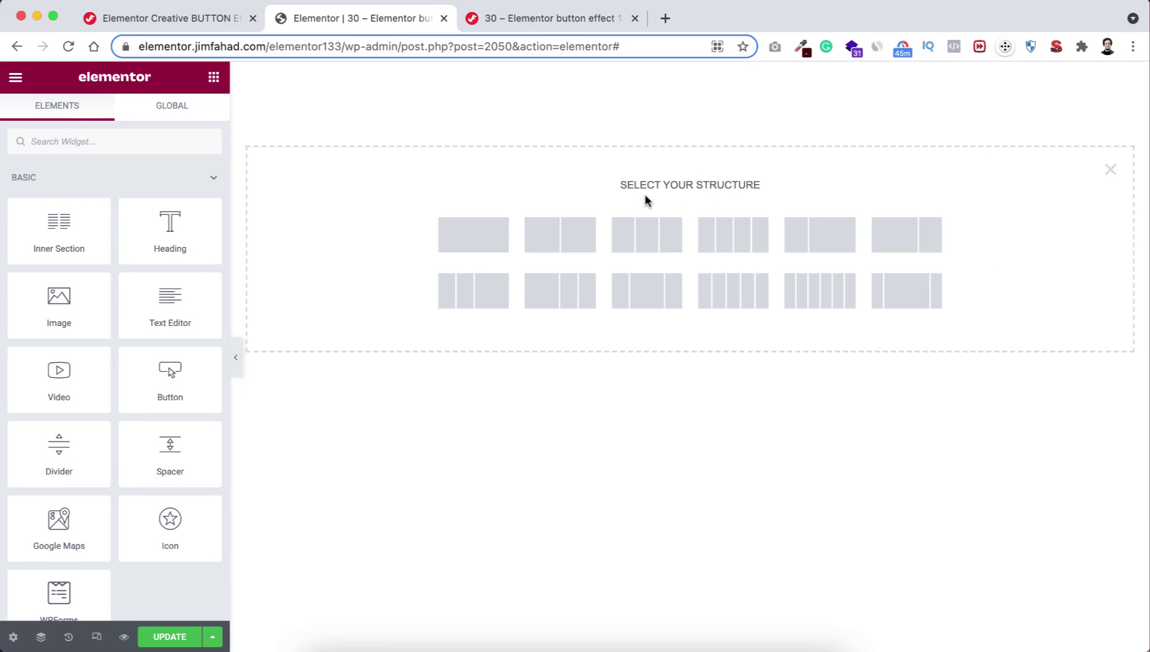
pyautogui.click(482, 233)
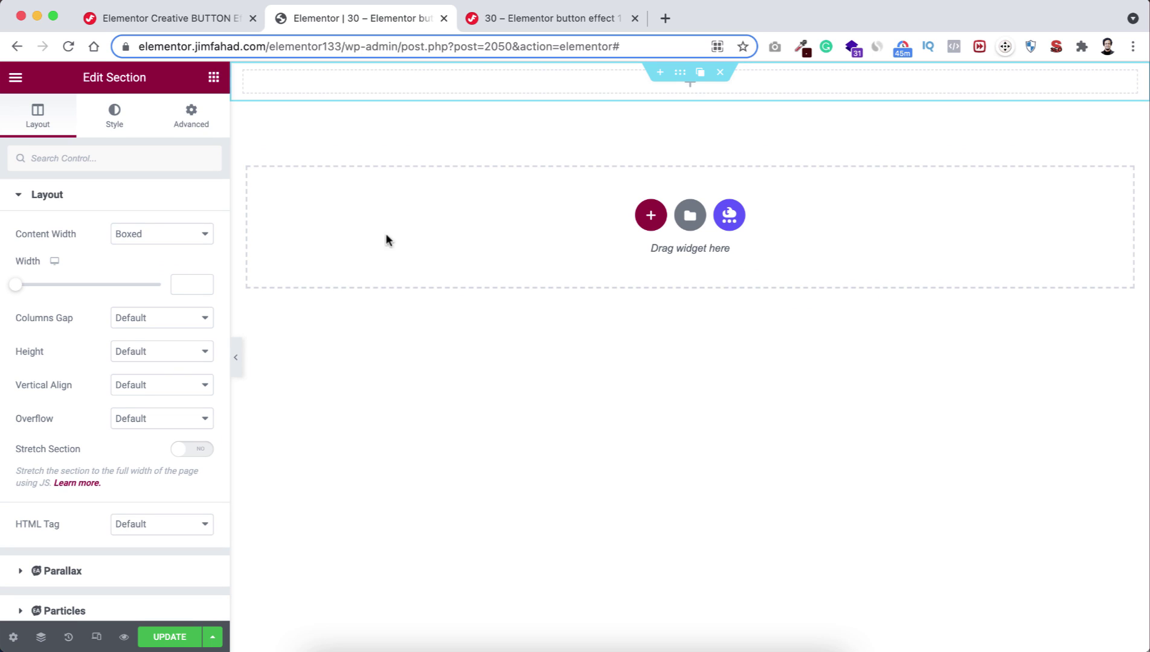
pyautogui.click(180, 353)
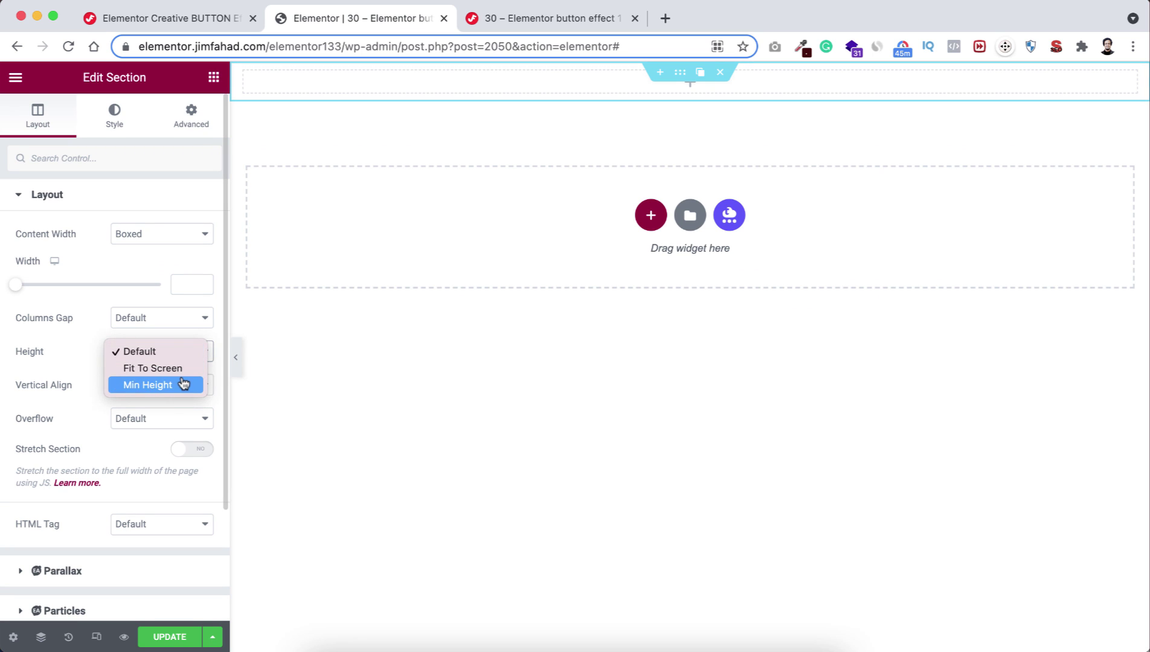
pyautogui.click(182, 384)
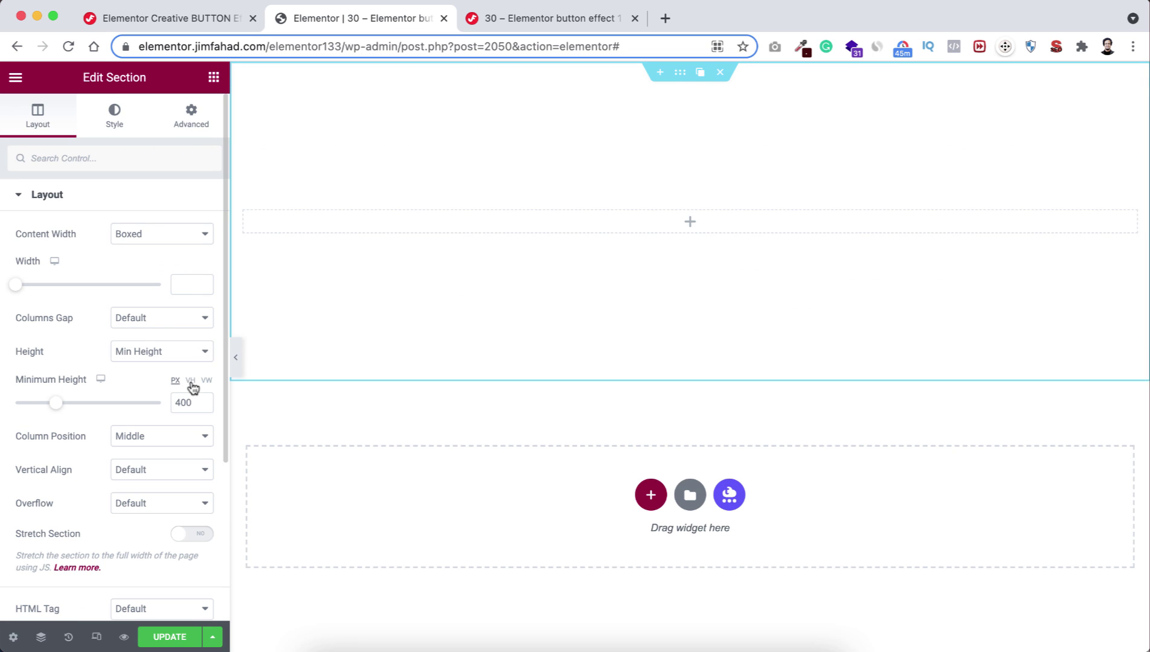
pyautogui.click(191, 384)
pyautogui.moveTo(16, 402)
pyautogui.mouseDown()
pyautogui.moveTo(159, 387)
pyautogui.moveTo(219, 99)
pyautogui.mouseUp()
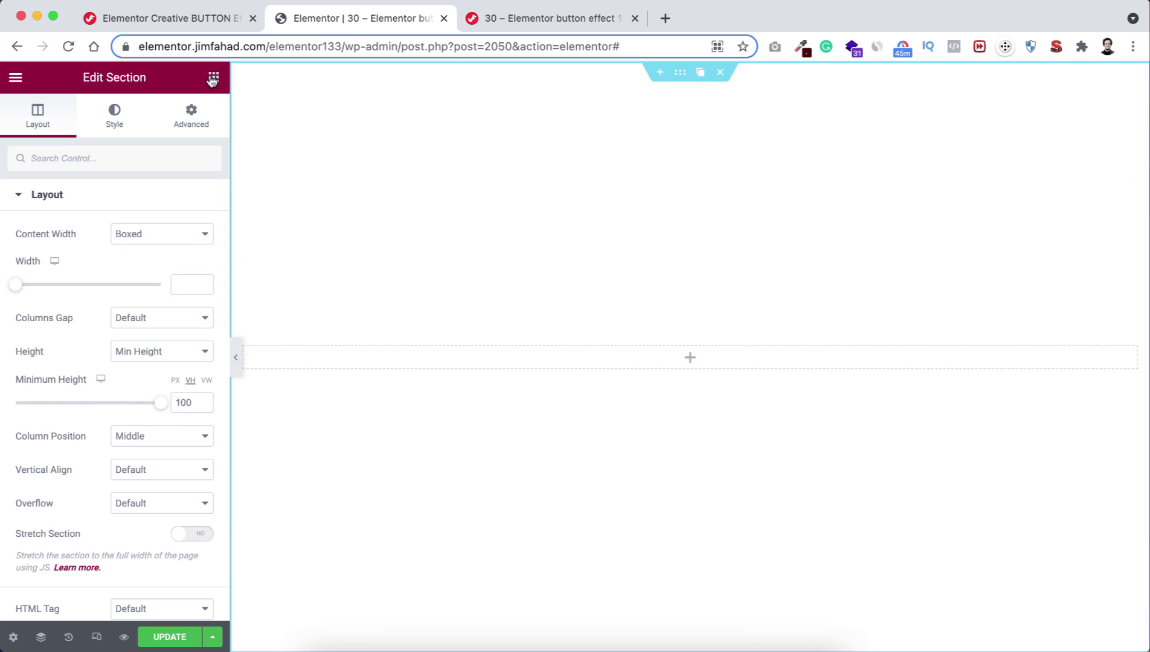
# Drag a Button widget into the section, with centre alignment and Extra Large size.
pyautogui.click(214, 78)
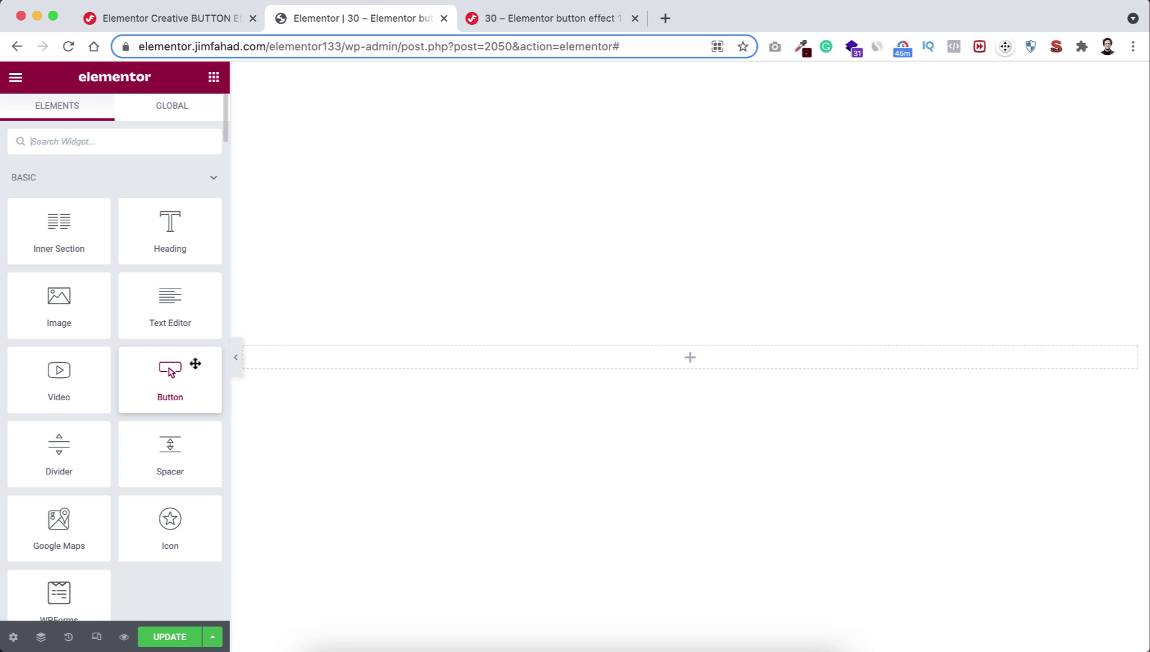
pyautogui.moveTo(195, 365); pyautogui.dragTo(465, 352)
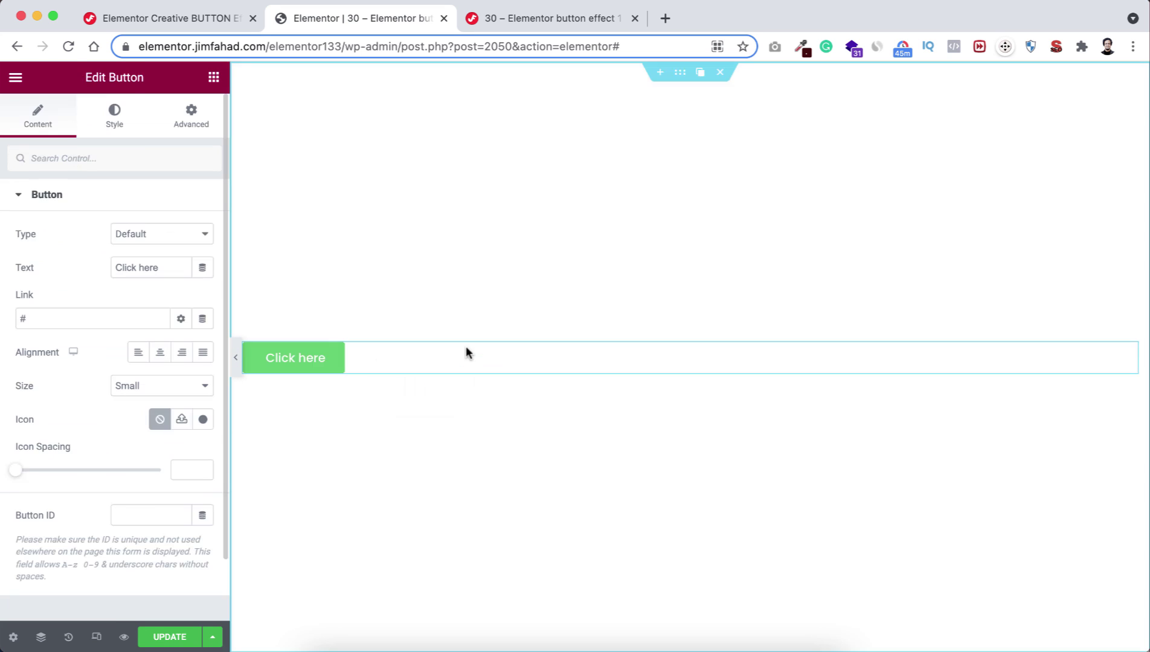
pyautogui.click(166, 356)
pyautogui.click(174, 386)
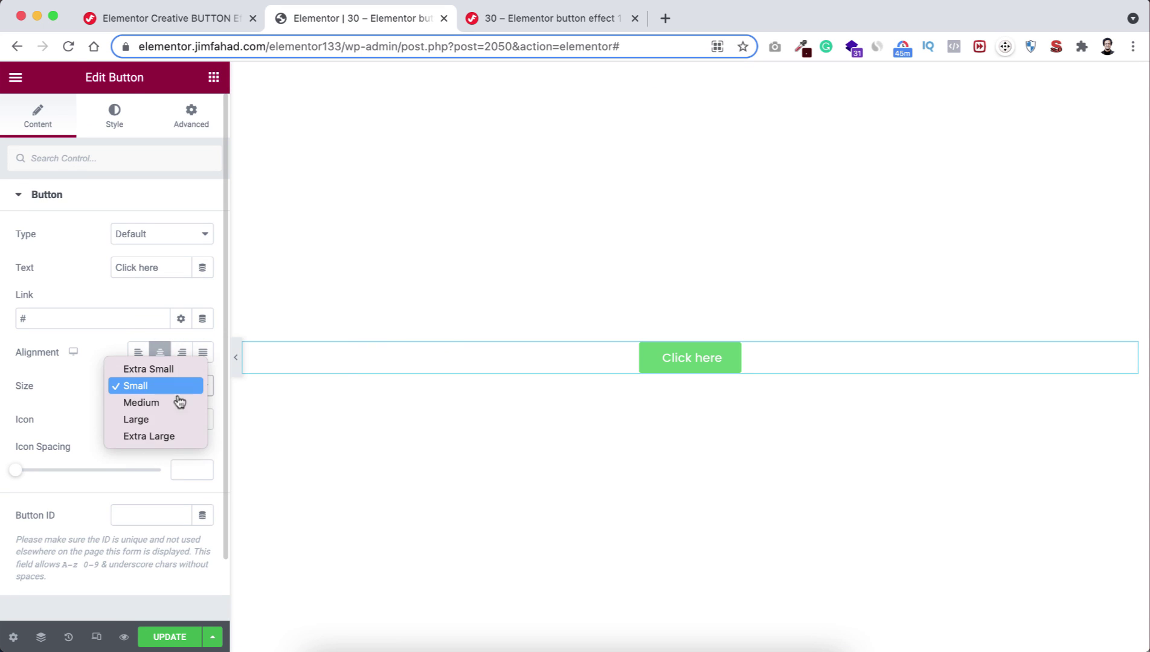
pyautogui.click(194, 437)
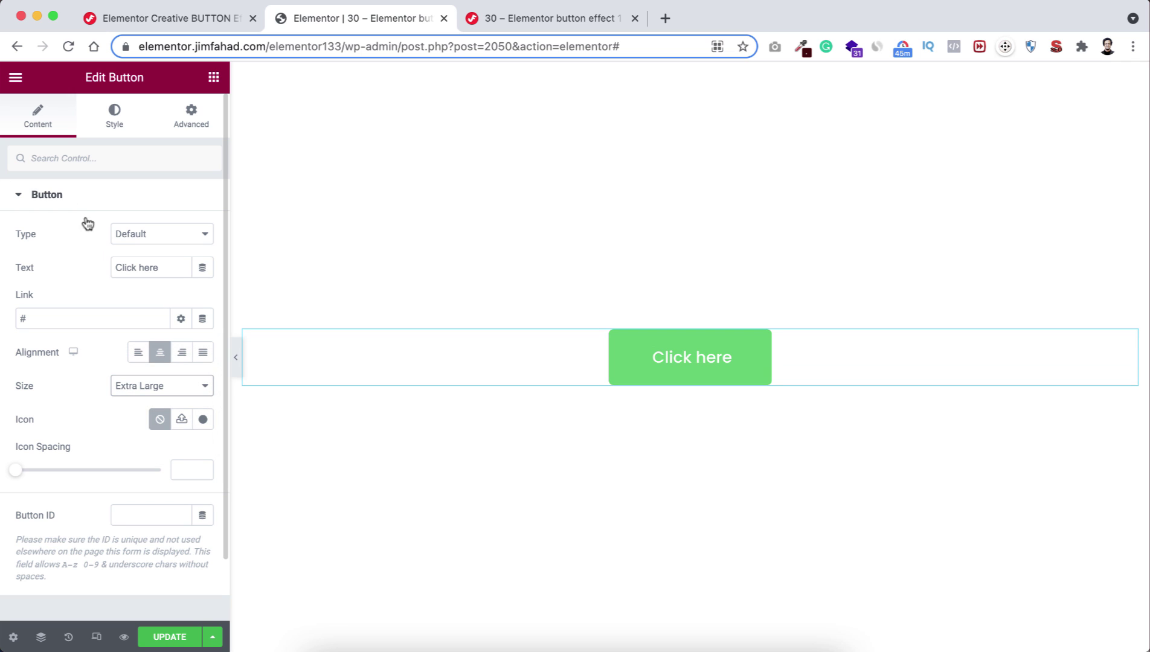
# Set the button typography to weight 600 and uppercase transform.
pyautogui.click(115, 116)
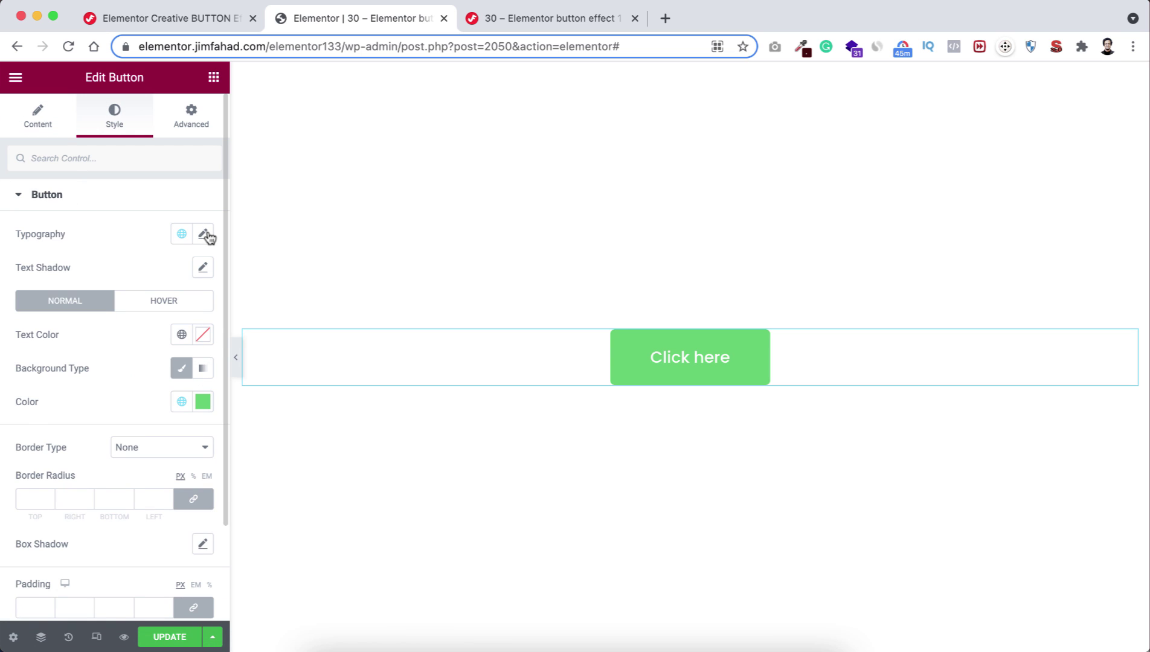
pyautogui.click(204, 235)
pyautogui.click(136, 394)
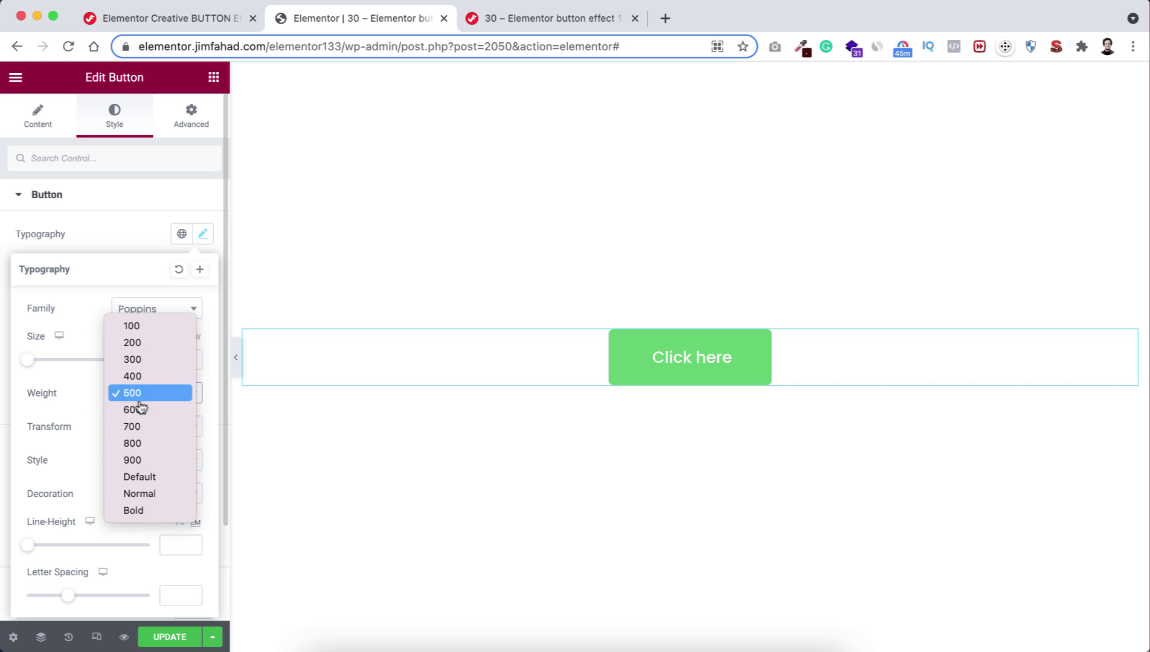
pyautogui.click(138, 410)
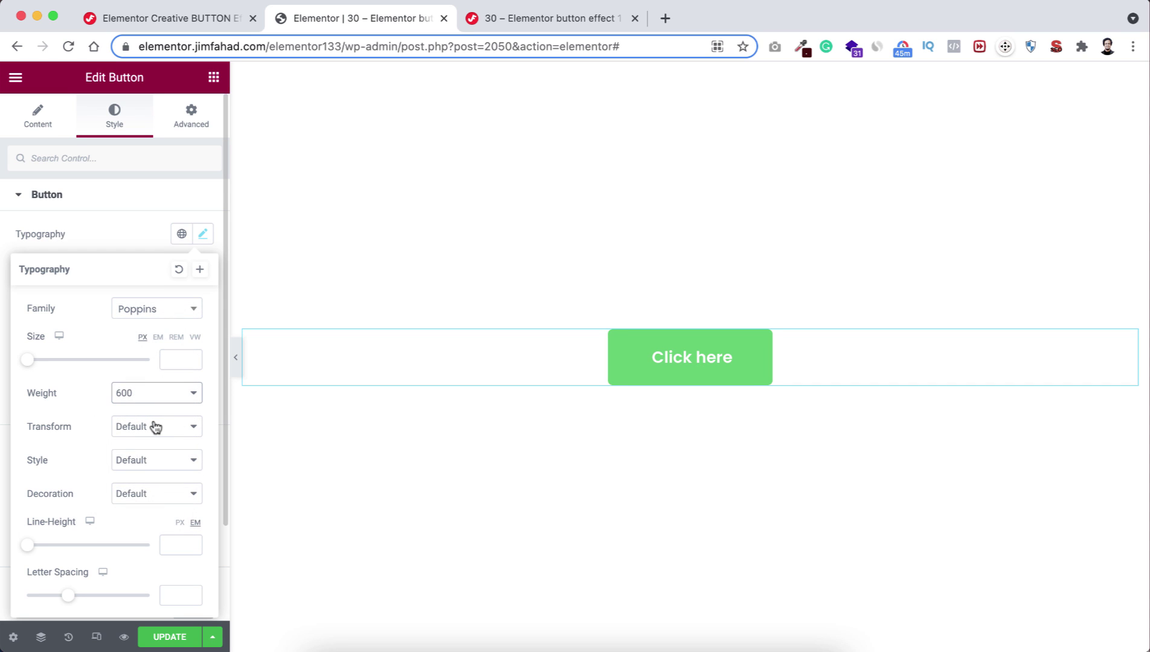
pyautogui.click(155, 427)
pyautogui.click(160, 448)
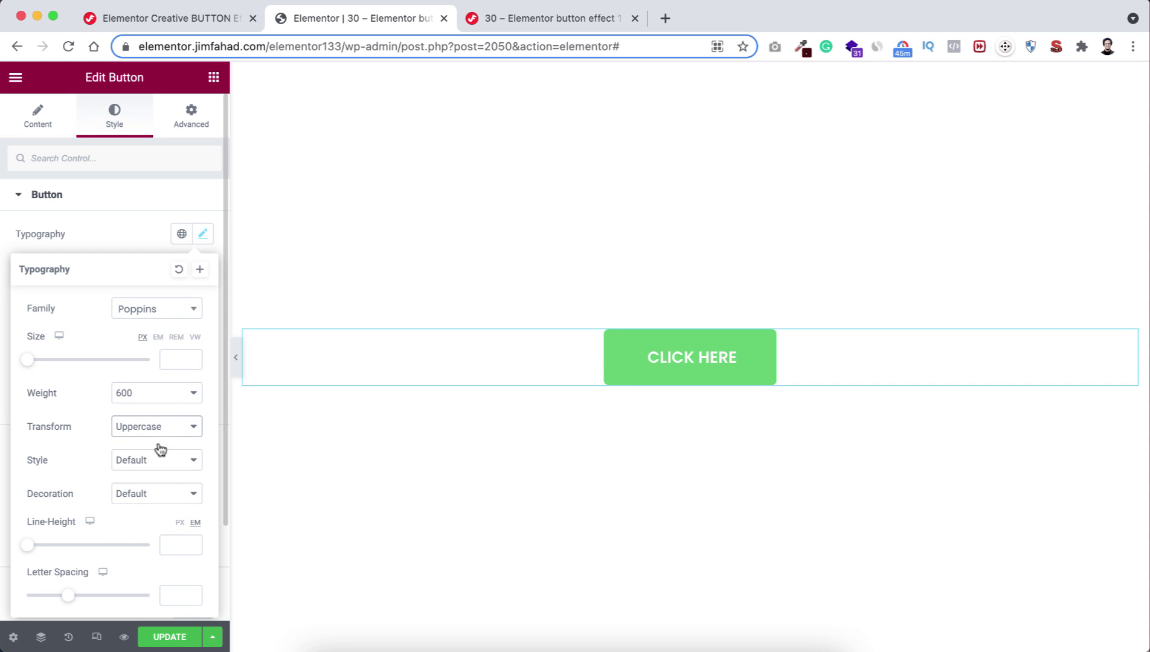
pyautogui.click(101, 396)
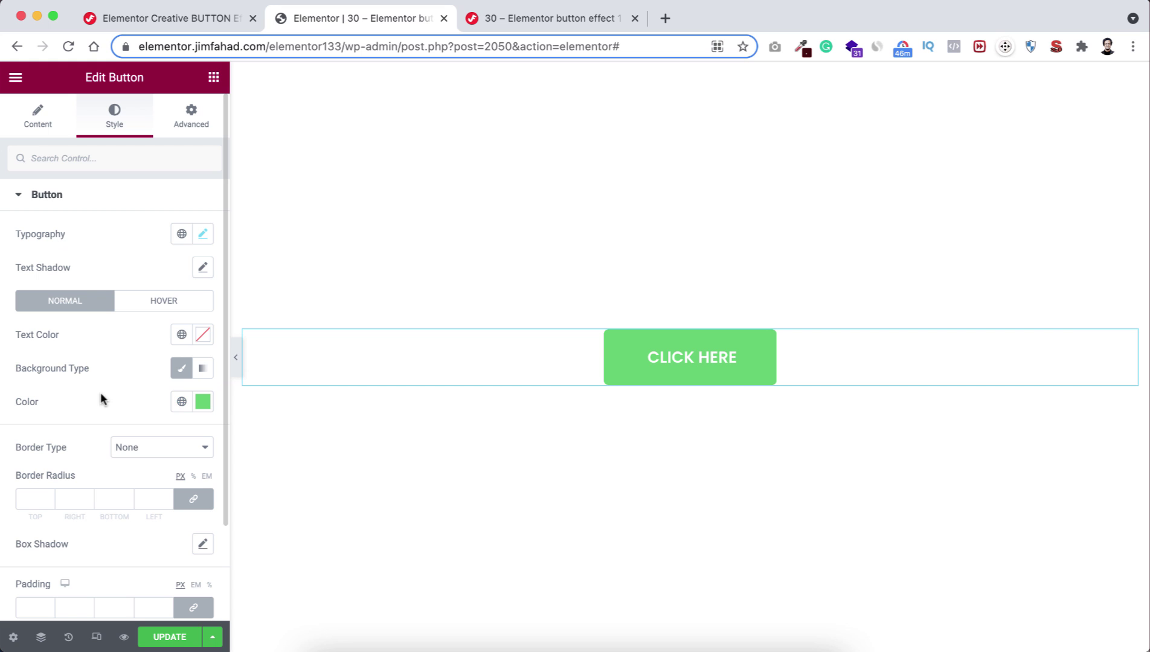
# Make the button background fully transparent and its text colour black (#000000).
pyautogui.click(203, 402)
pyautogui.moveTo(303, 336); pyautogui.dragTo(32, 335)
pyautogui.click(30, 329)
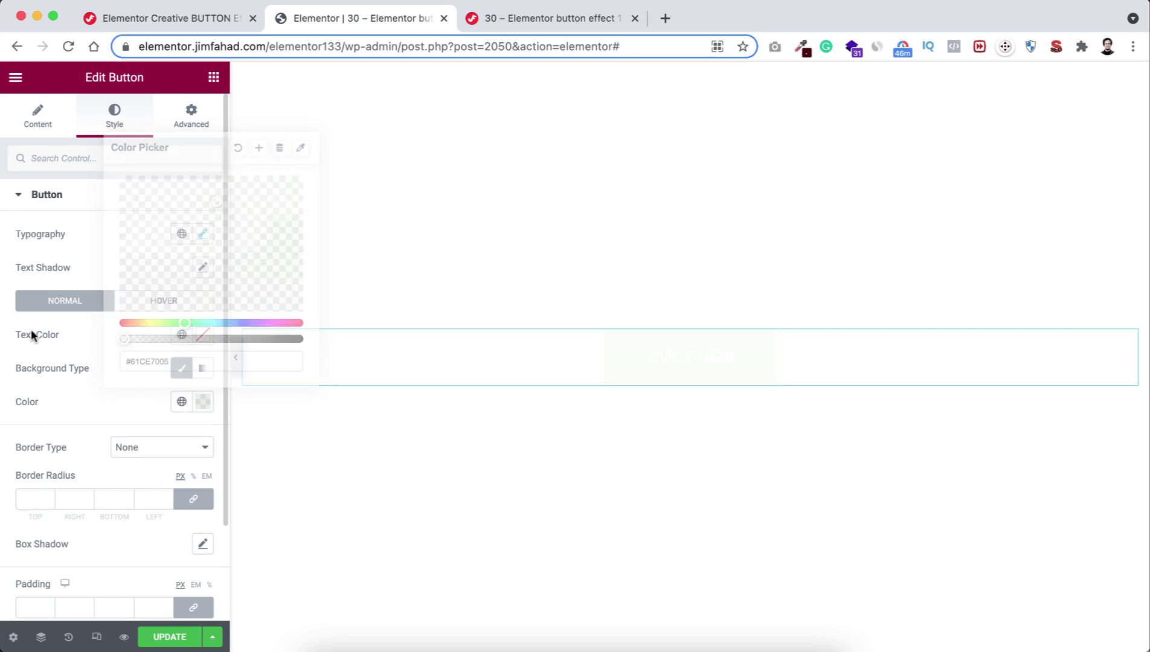
pyautogui.click(203, 334)
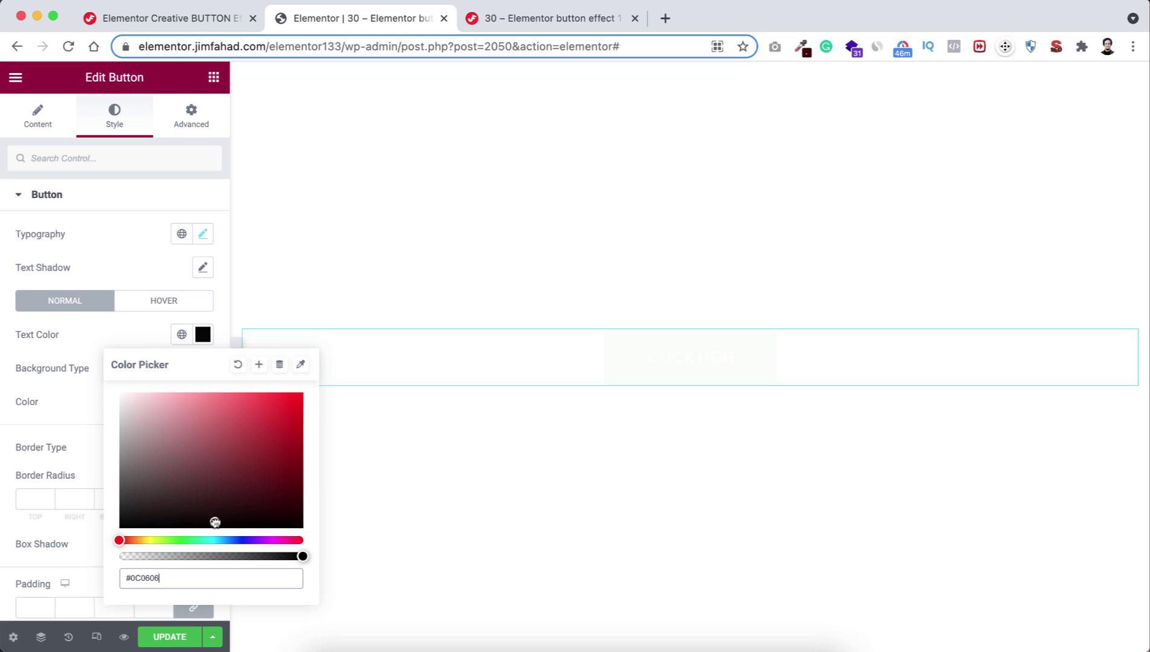
pyautogui.moveTo(226, 524); pyautogui.dragTo(87, 531)
# Give the button a solid 2 px border with 0 corner radius.
pyautogui.click(59, 450)
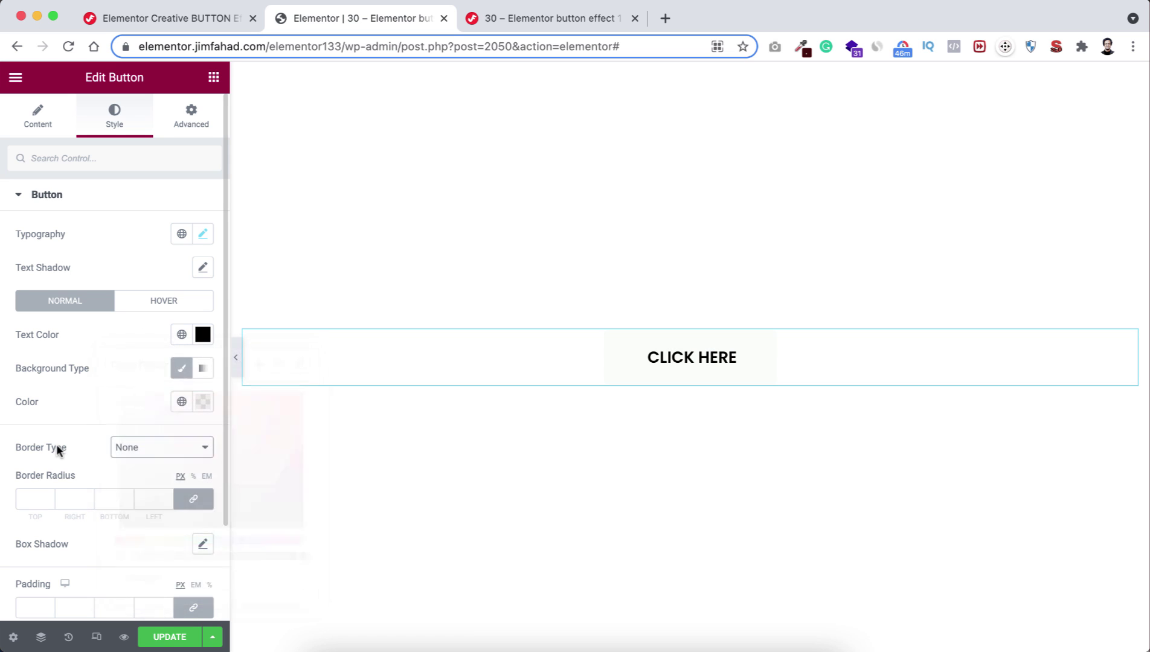
pyautogui.click(133, 452)
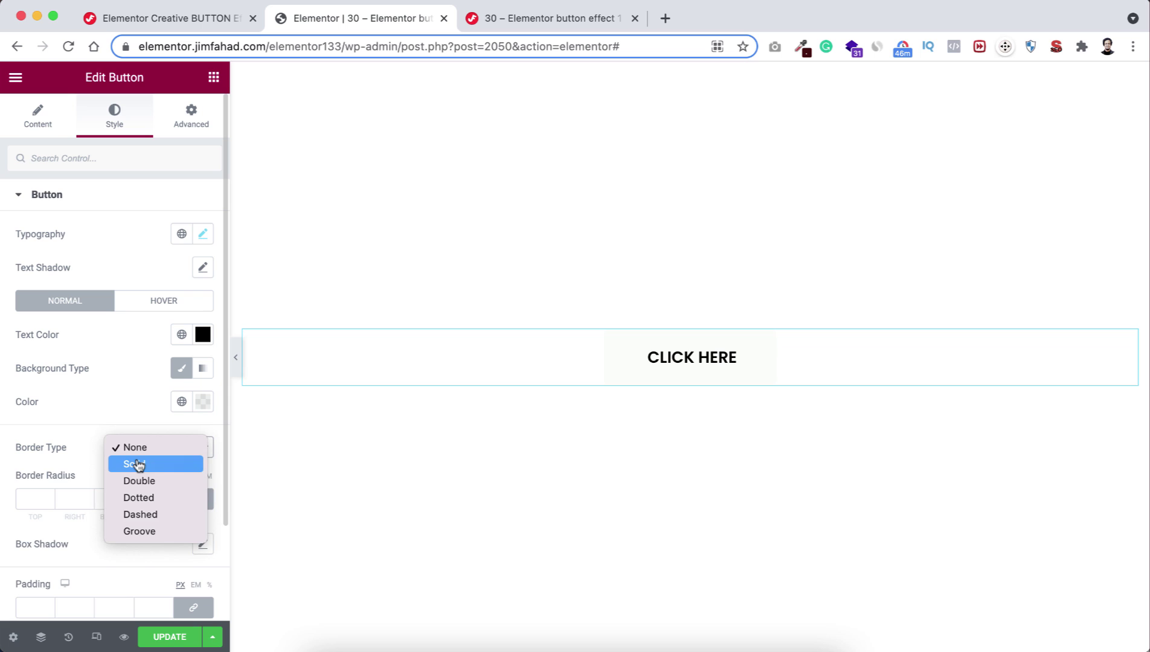
pyautogui.click(135, 463)
pyautogui.click(33, 498)
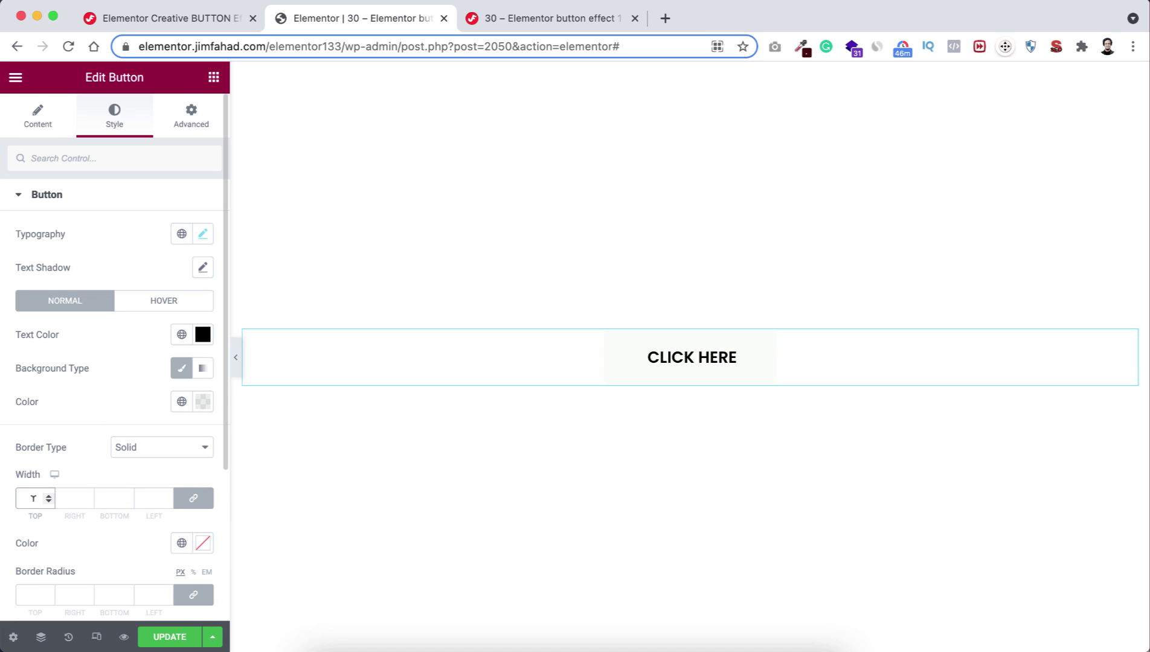
pyautogui.write('2')
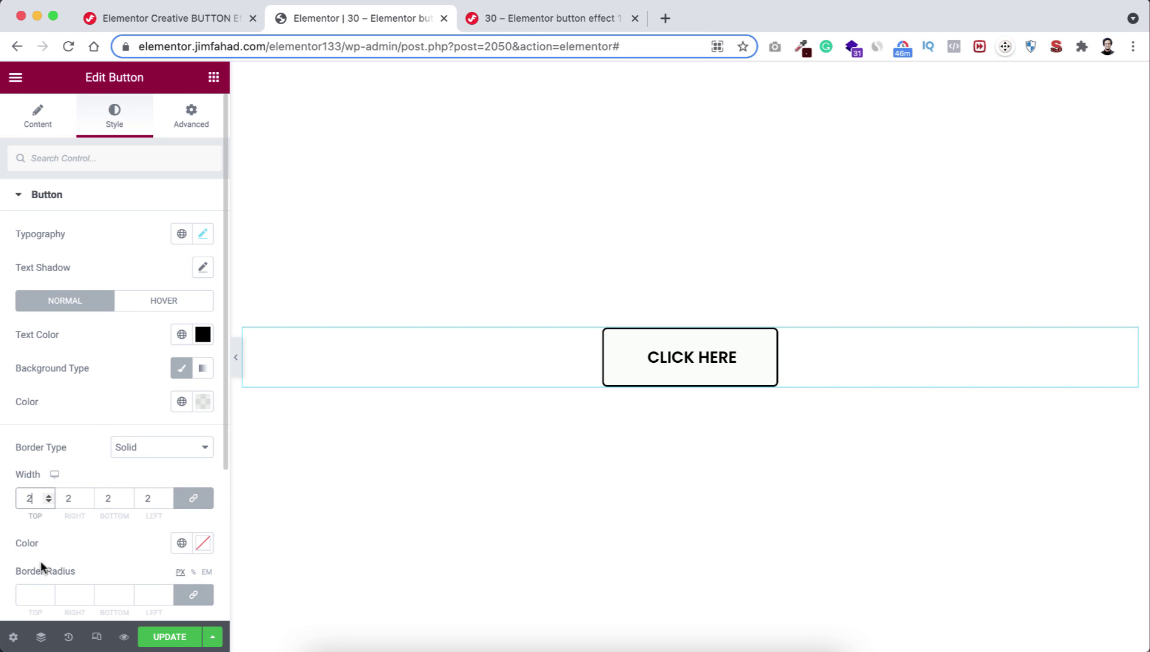
pyautogui.click(30, 592)
pyautogui.write('0')
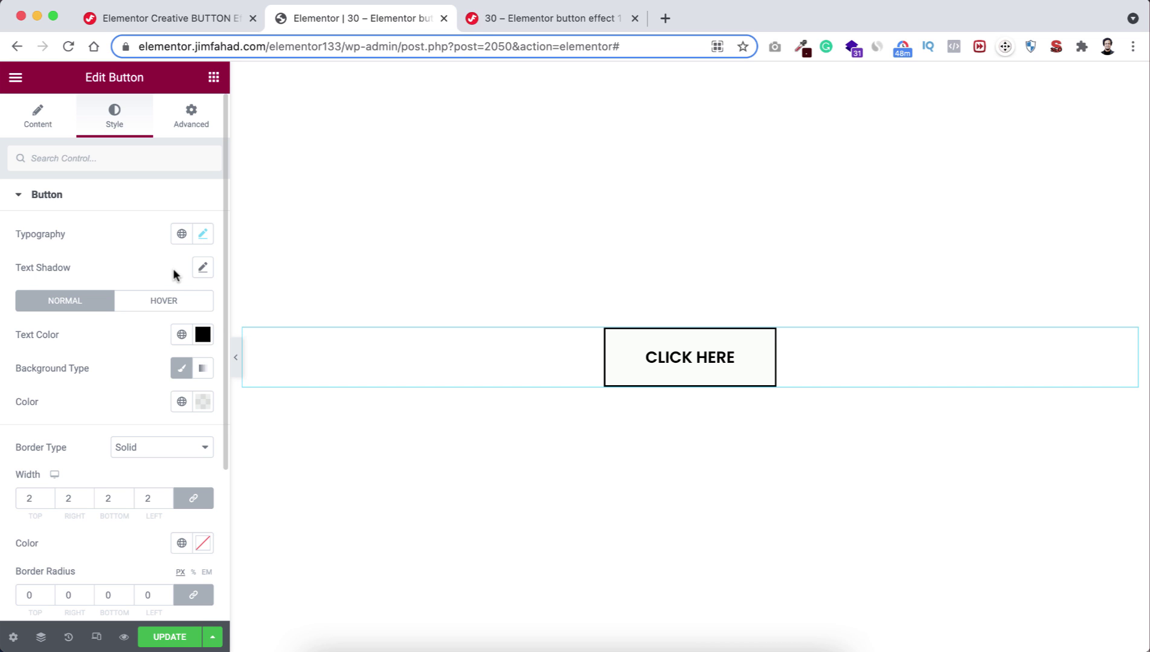
# Expand the button's Advanced > Custom CSS and place the cursor in the empty editor.
pyautogui.click(179, 131)
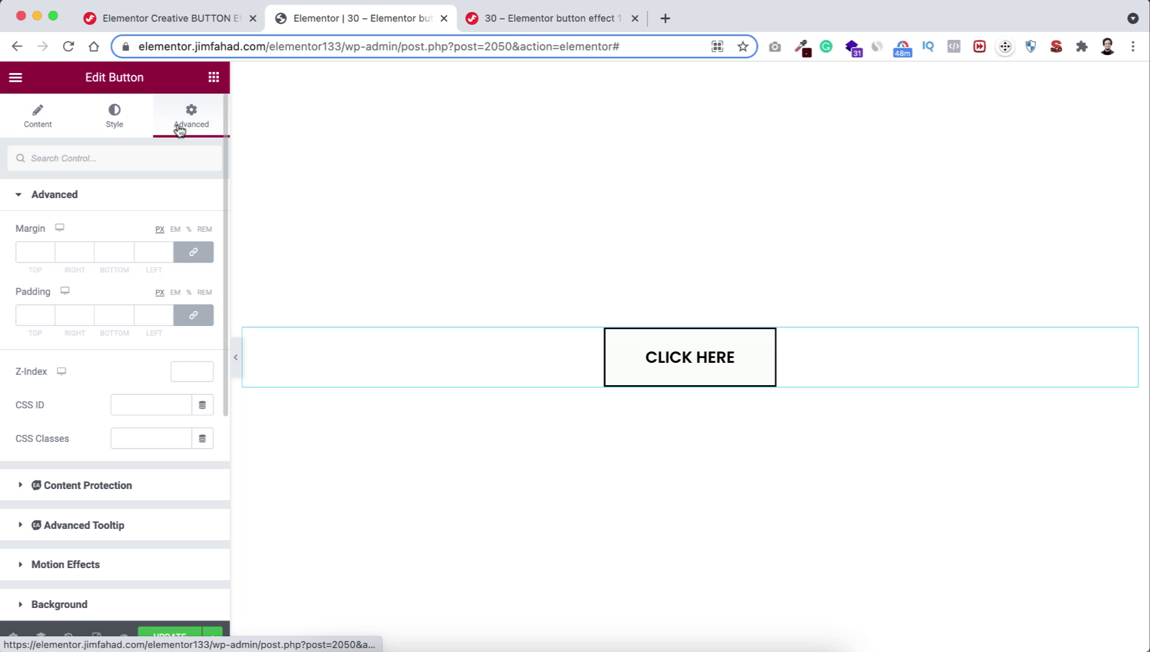
pyautogui.scroll(-5, 114, 505)
pyautogui.scroll(-2, 113, 506)
pyautogui.click(113, 507)
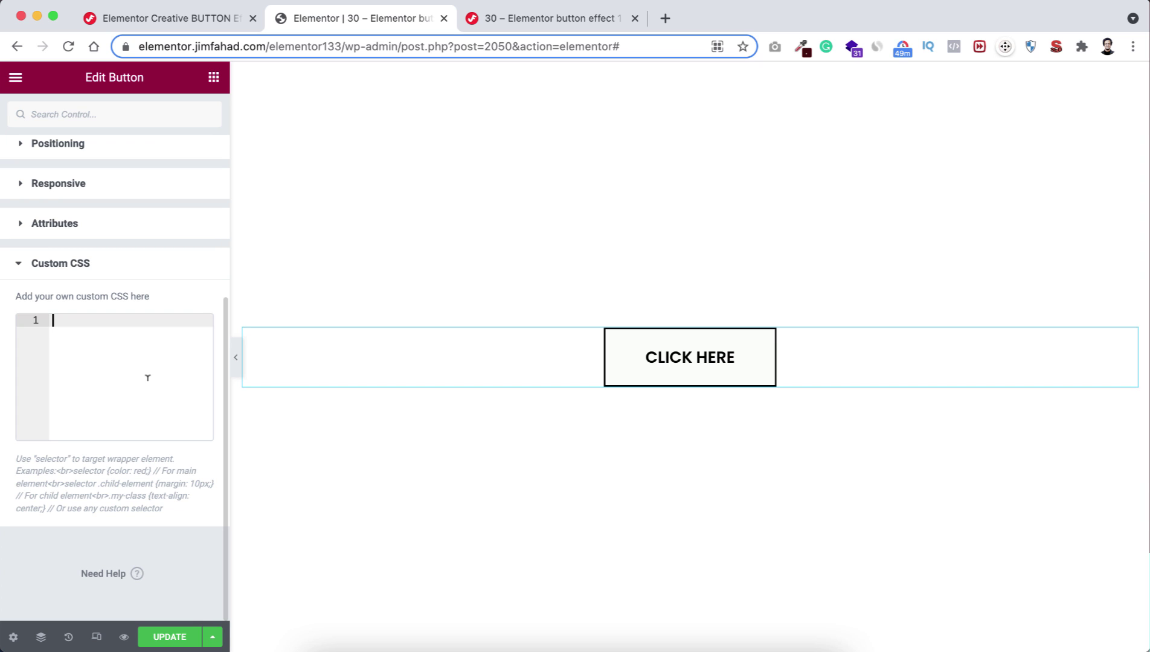
pyautogui.click(85, 358)
# Select the full Button Border CSS snippet on the jimfahaddigital.com tutorial tab.
pyautogui.click(128, 20)
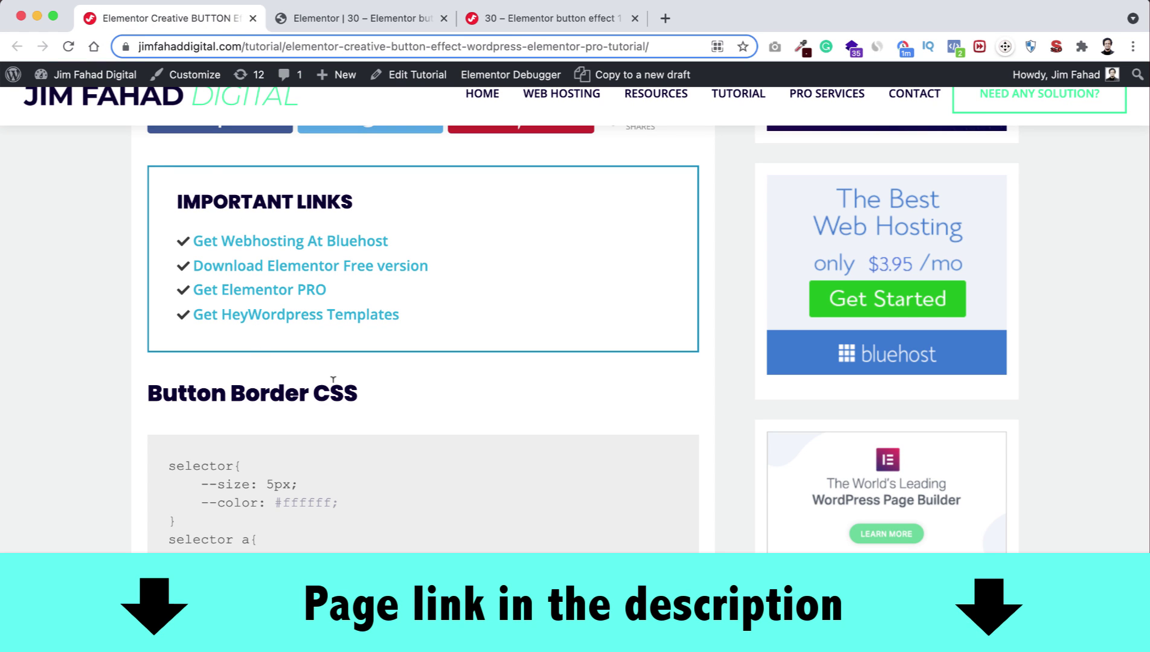
pyautogui.scroll(-2, 330, 517)
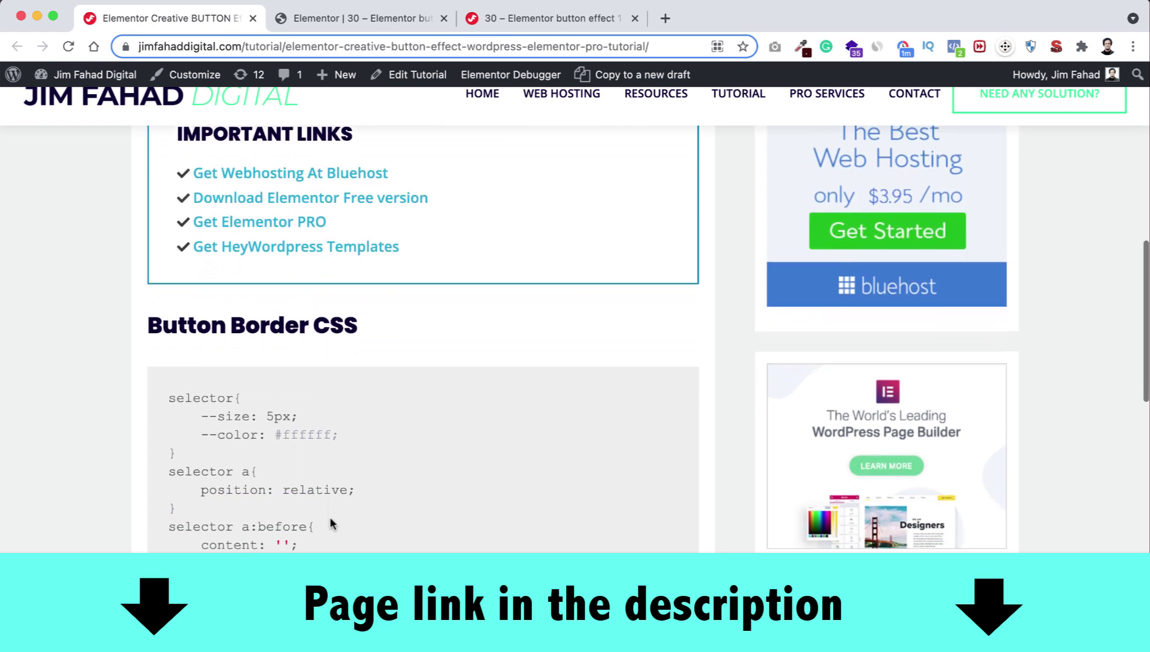
pyautogui.scroll(-2, 330, 517)
pyautogui.scroll(-2, 329, 517)
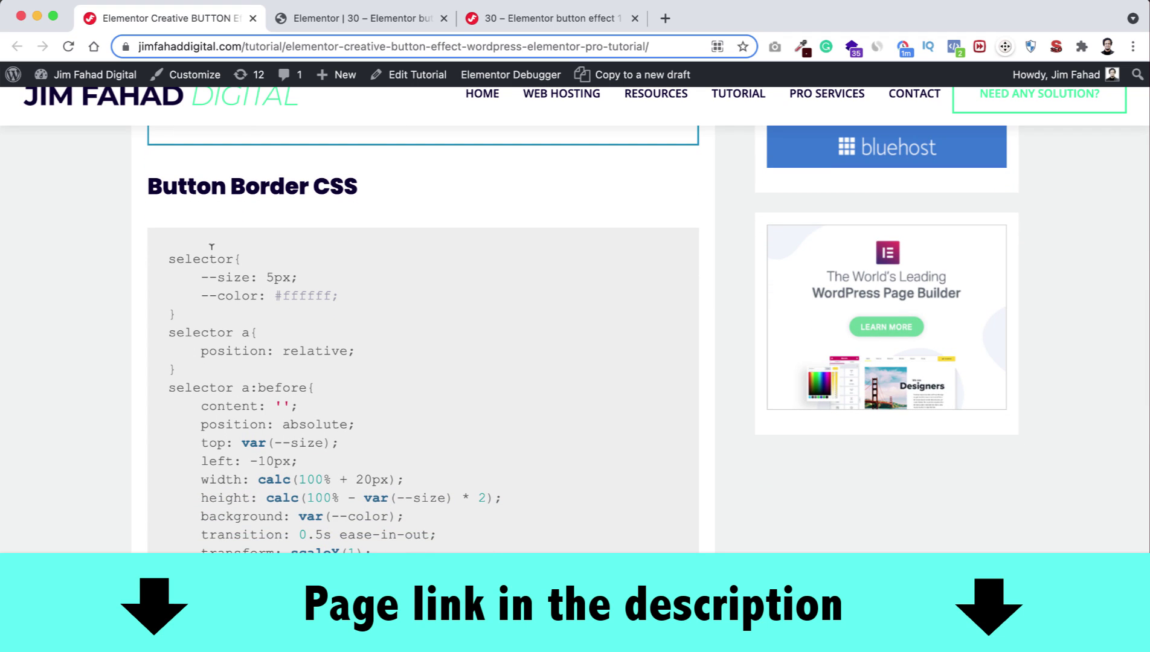
pyautogui.moveTo(166, 256); pyautogui.dragTo(374, 640)
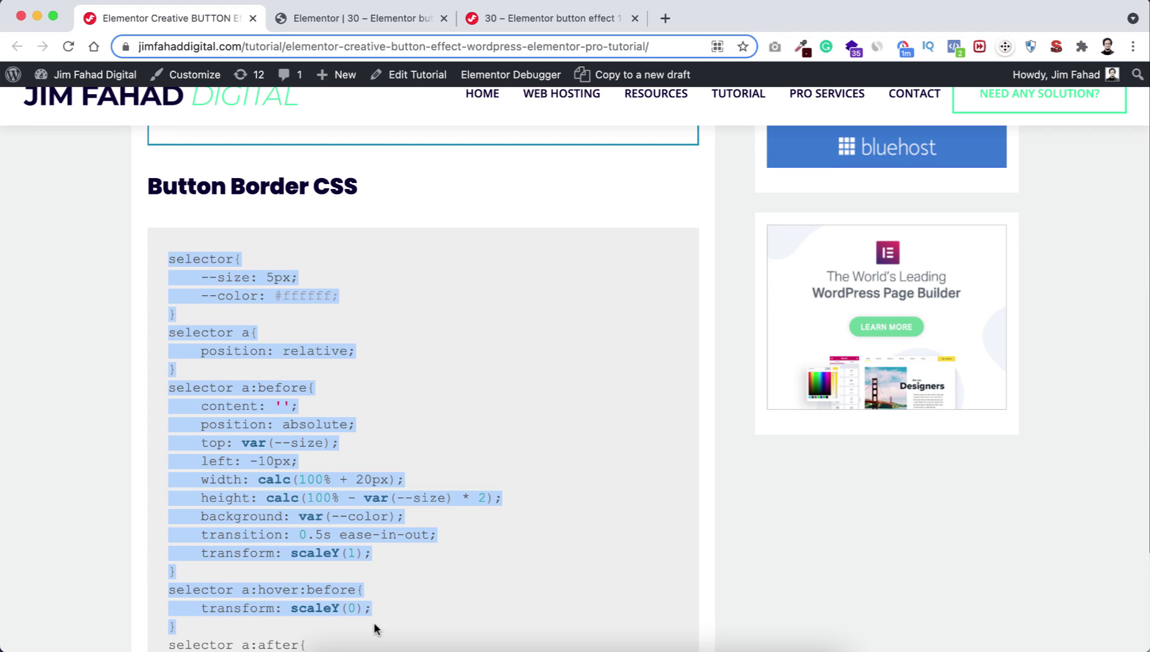
pyautogui.moveTo(374, 641); pyautogui.dragTo(182, 490)
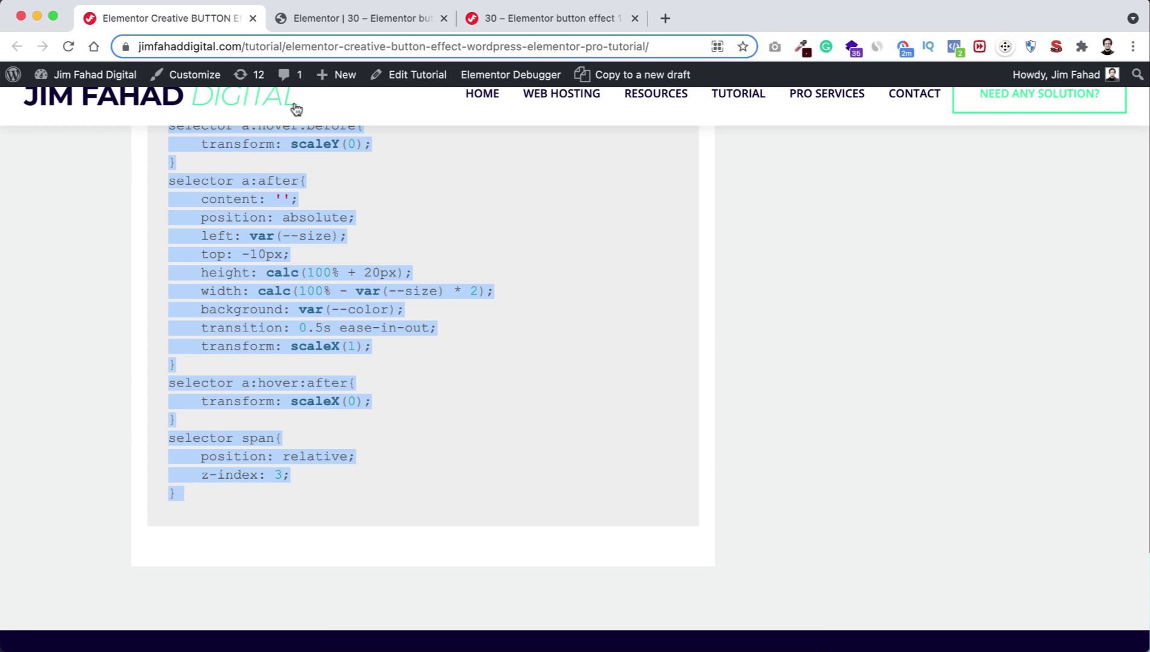
# Paste the corner-bracket CSS into the button's Custom CSS and set --size to 15px.
pyautogui.click(386, 18)
pyautogui.click(65, 330)
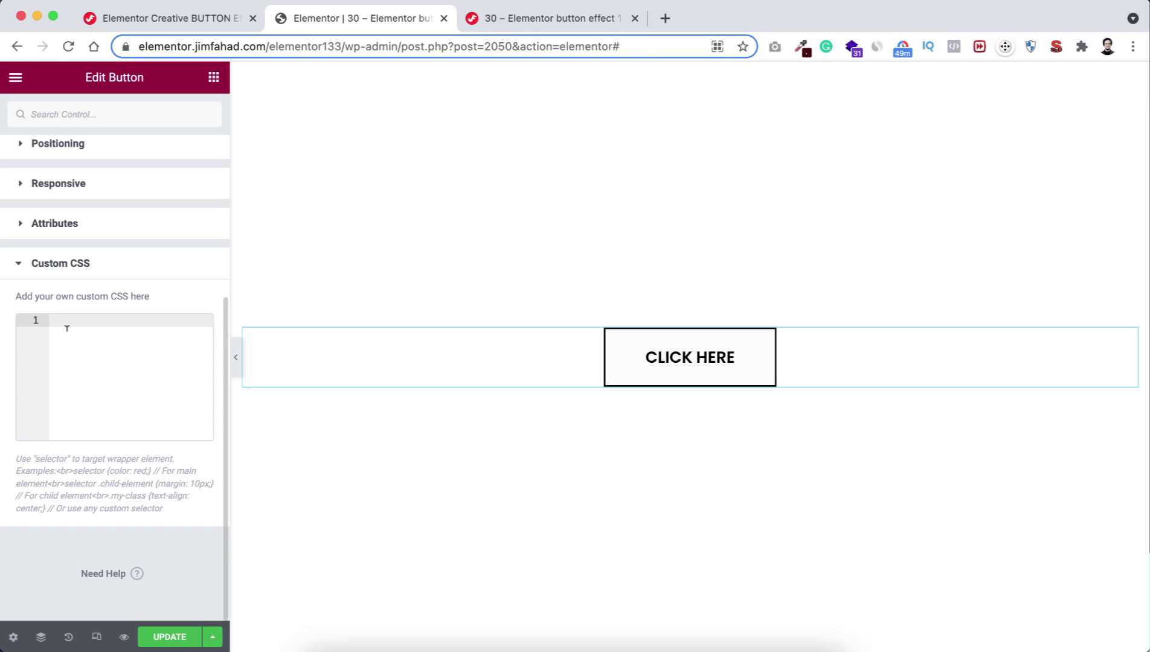
pyautogui.press('super+v')
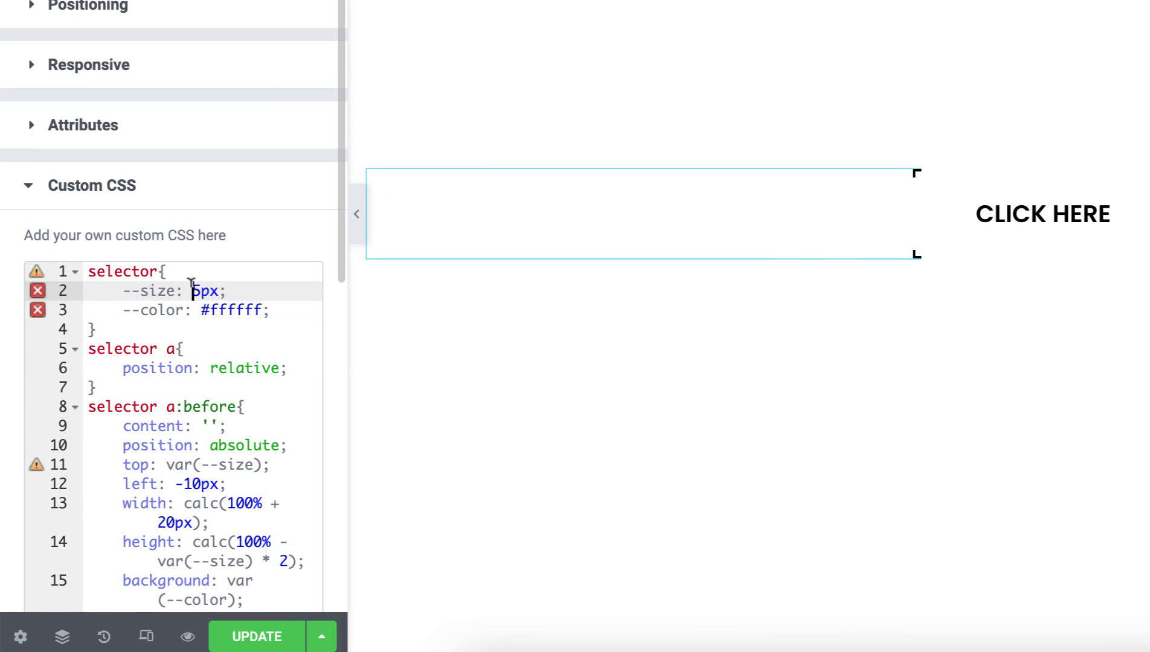
pyautogui.write('1')
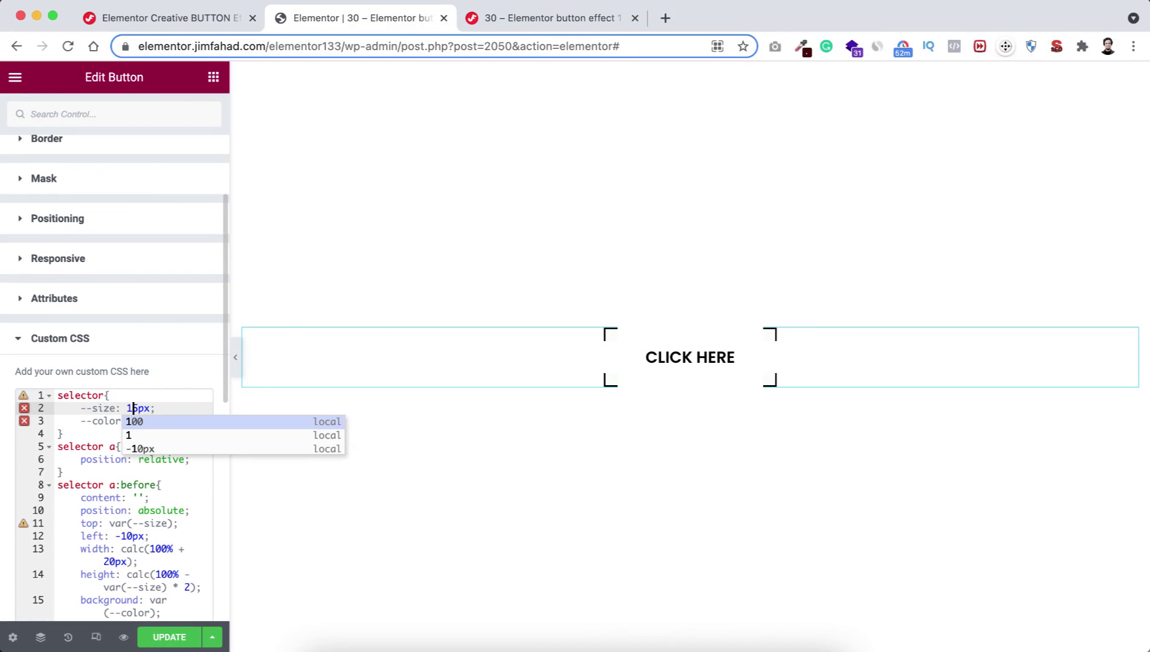
pyautogui.press('Escape')
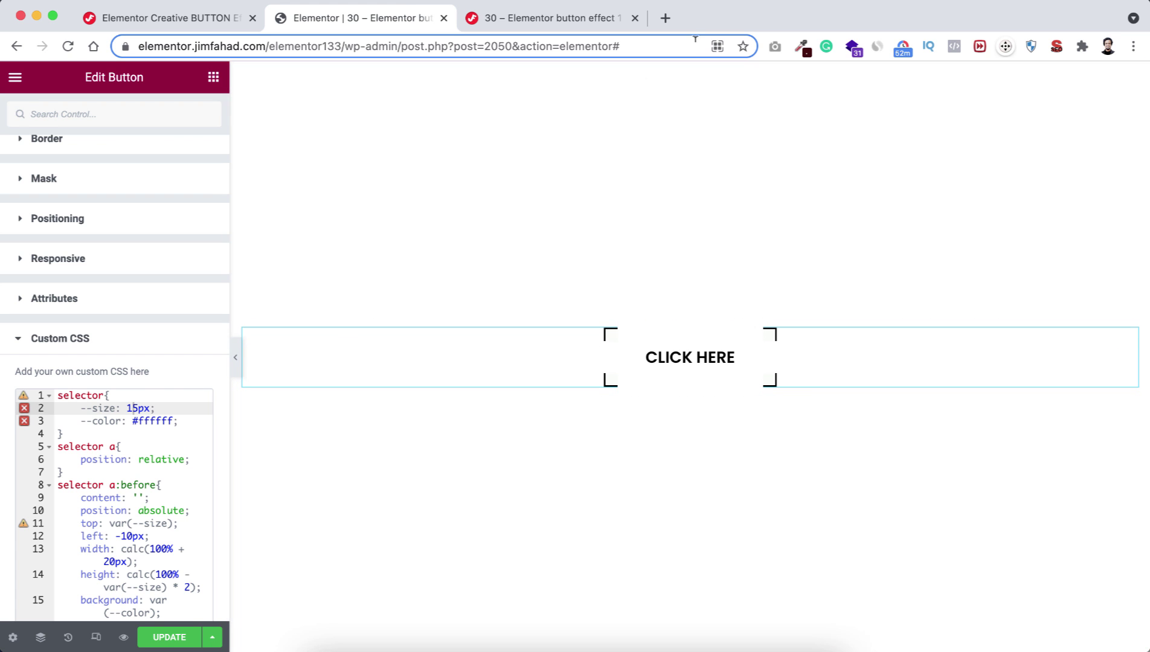
# Give the section a Classic background of #470D0D and select its hex value to copy.
pyautogui.click(680, 71)
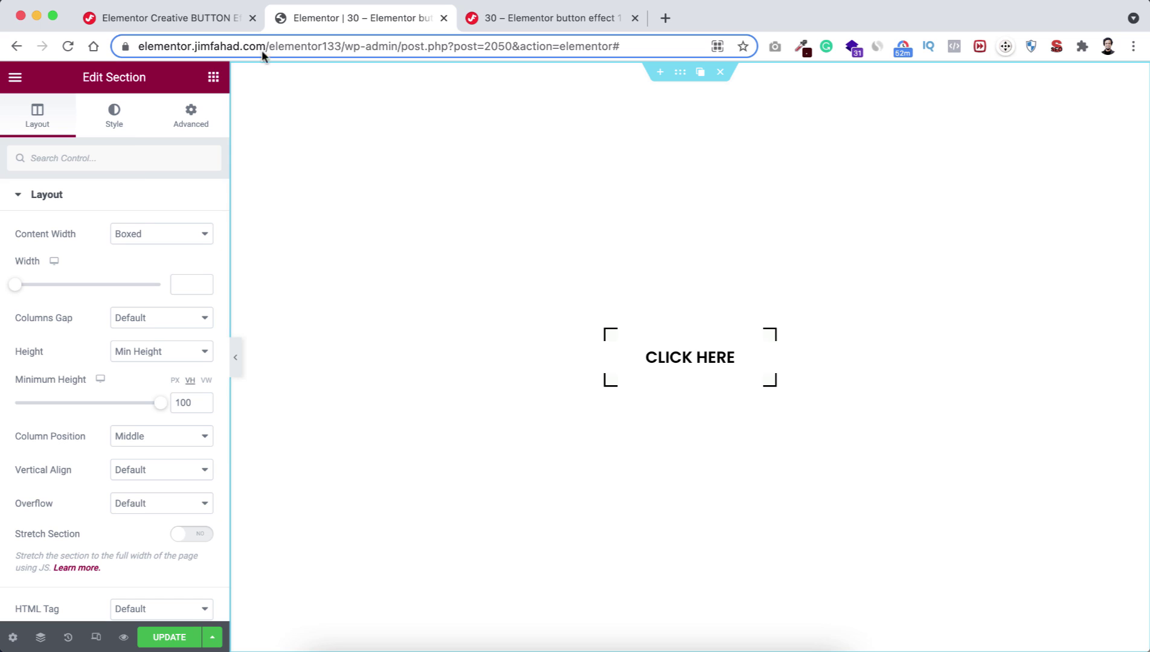
pyautogui.click(113, 118)
pyautogui.click(141, 270)
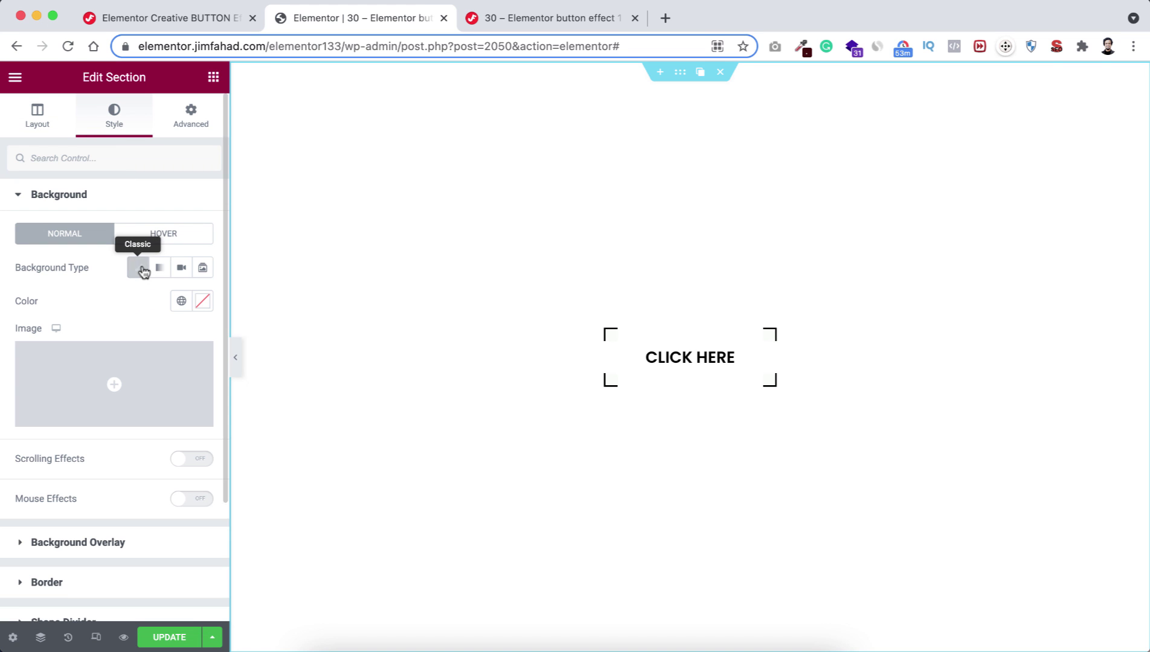
pyautogui.click(203, 302)
pyautogui.moveTo(208, 488); pyautogui.dragTo(270, 457)
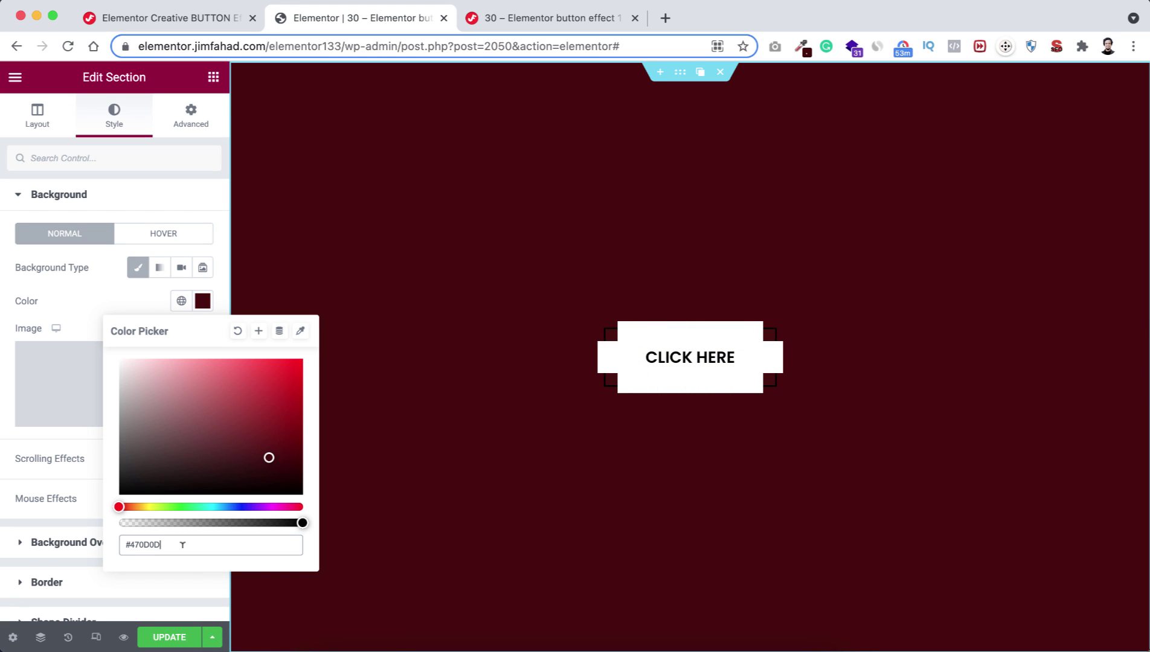
pyautogui.moveTo(177, 544); pyautogui.dragTo(117, 545)
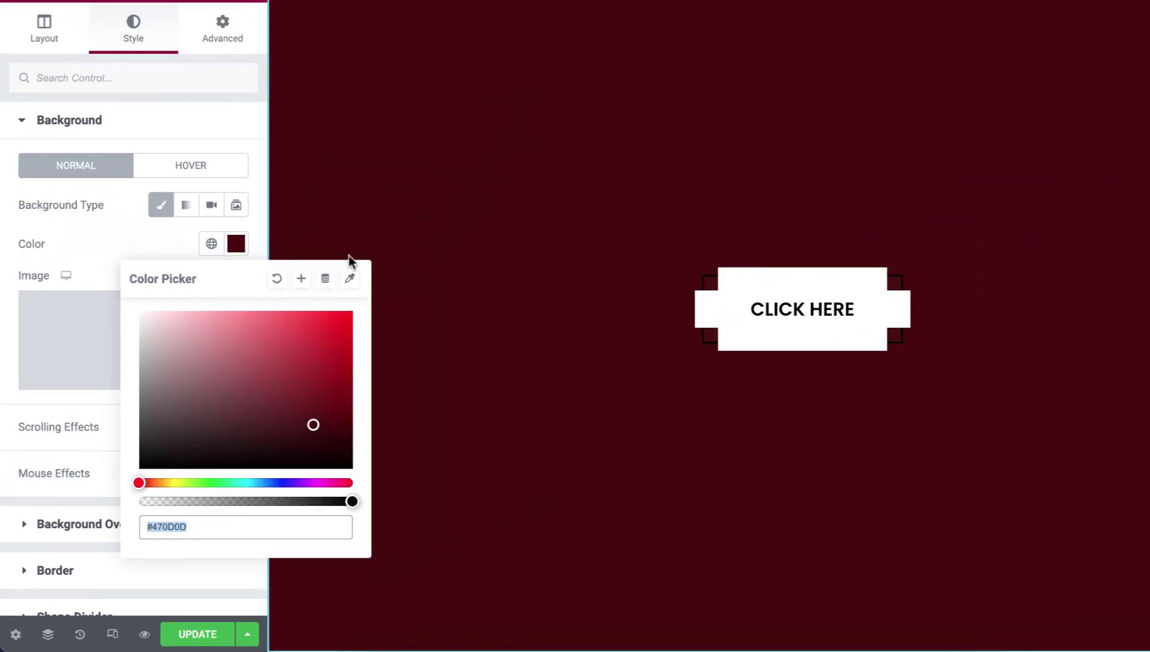
pyautogui.scroll(-3, 121, 506)
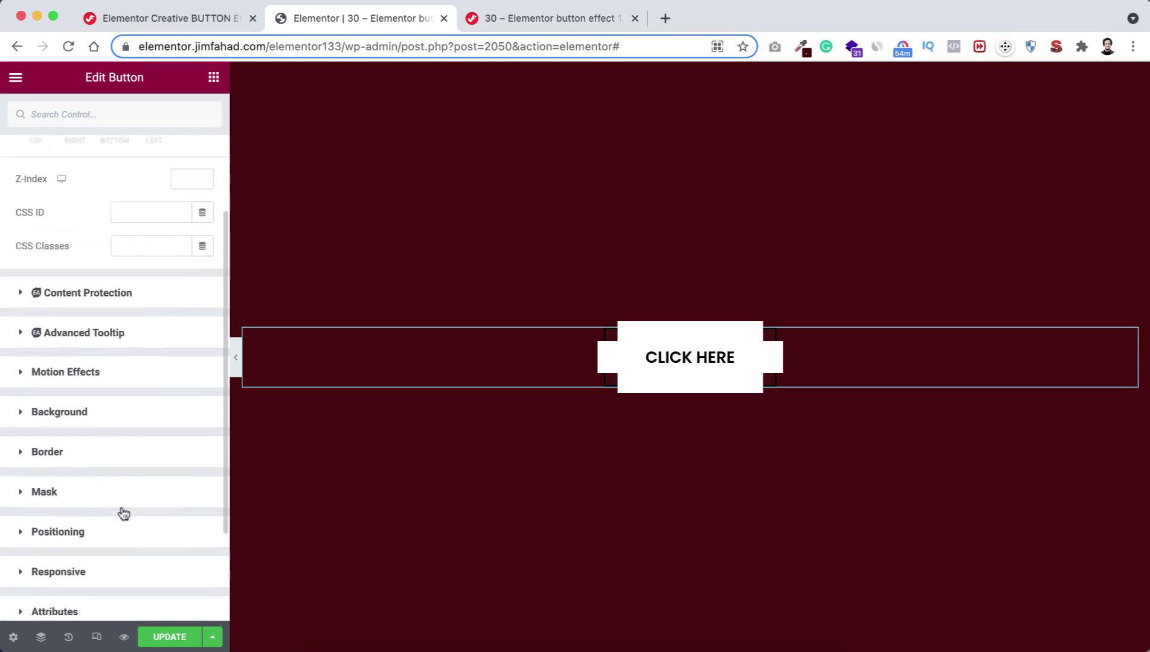
pyautogui.scroll(-3, 113, 517)
# Replace #ffffff on line 3 of the button's Custom CSS with #470D0D.
pyautogui.click(105, 510)
pyautogui.scroll(-3, 123, 574)
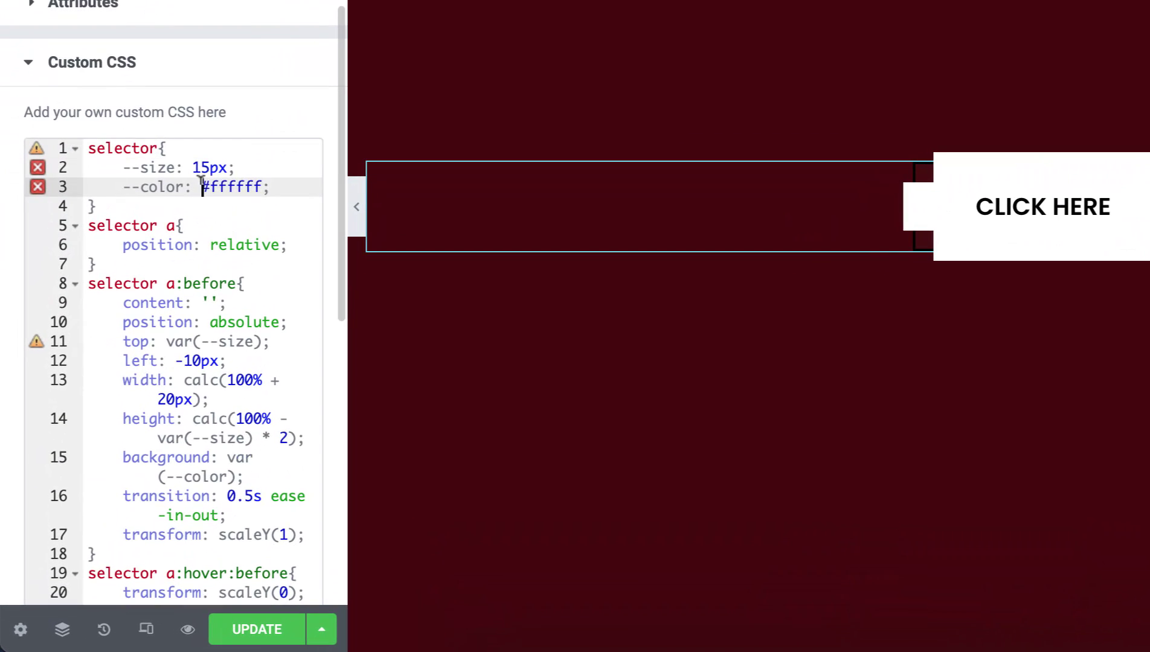
pyautogui.moveTo(201, 186); pyautogui.dragTo(262, 186)
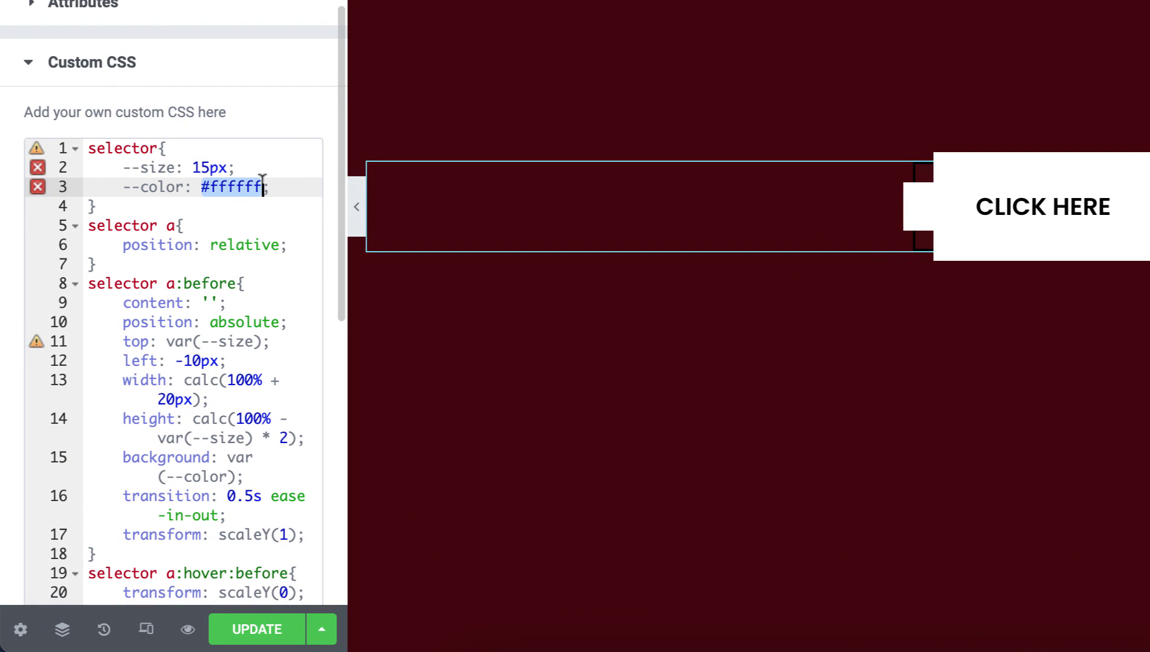
pyautogui.press('BackSpace')
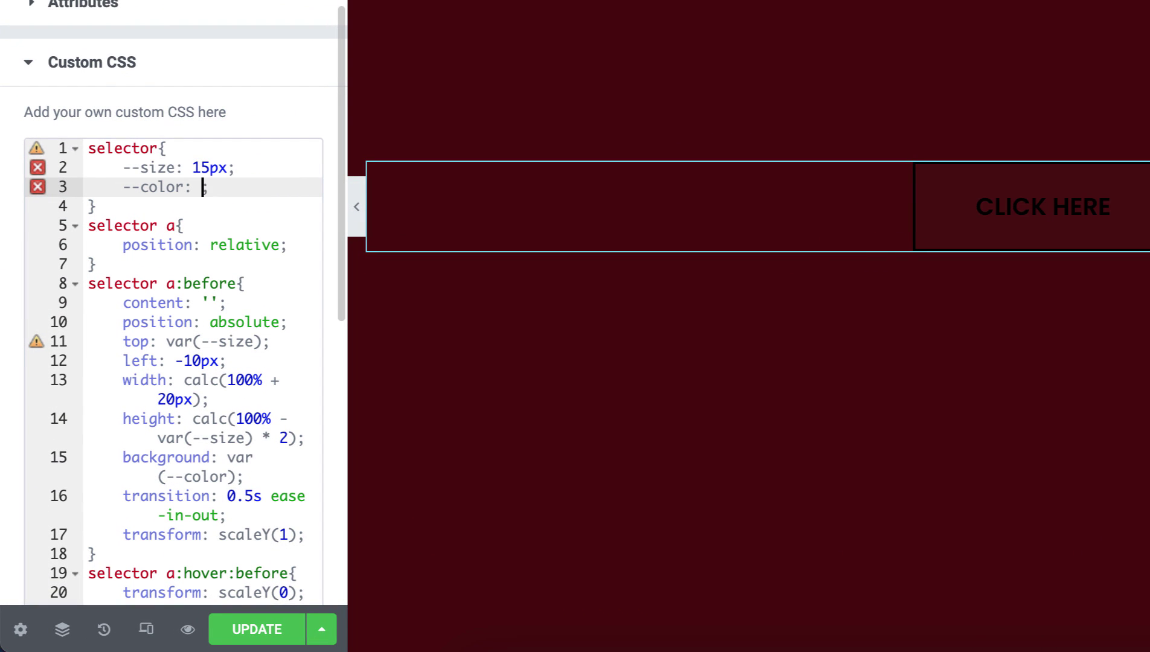
pyautogui.write('#470D0D')
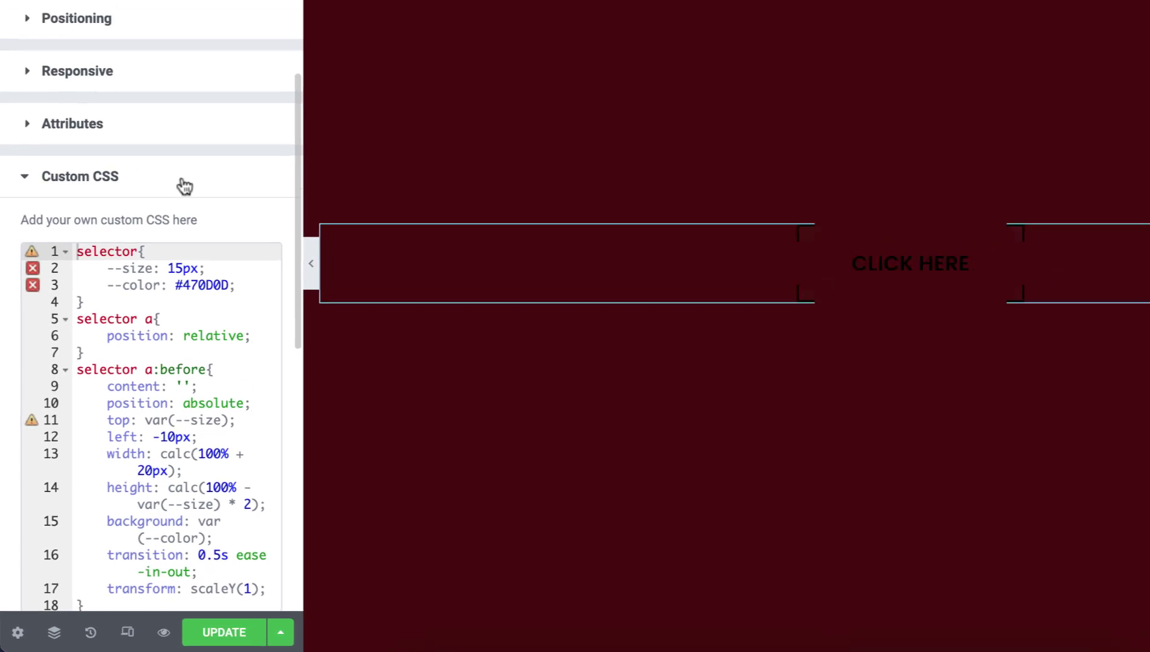
pyautogui.scroll(3, 139, 249)
pyautogui.scroll(2, 139, 248)
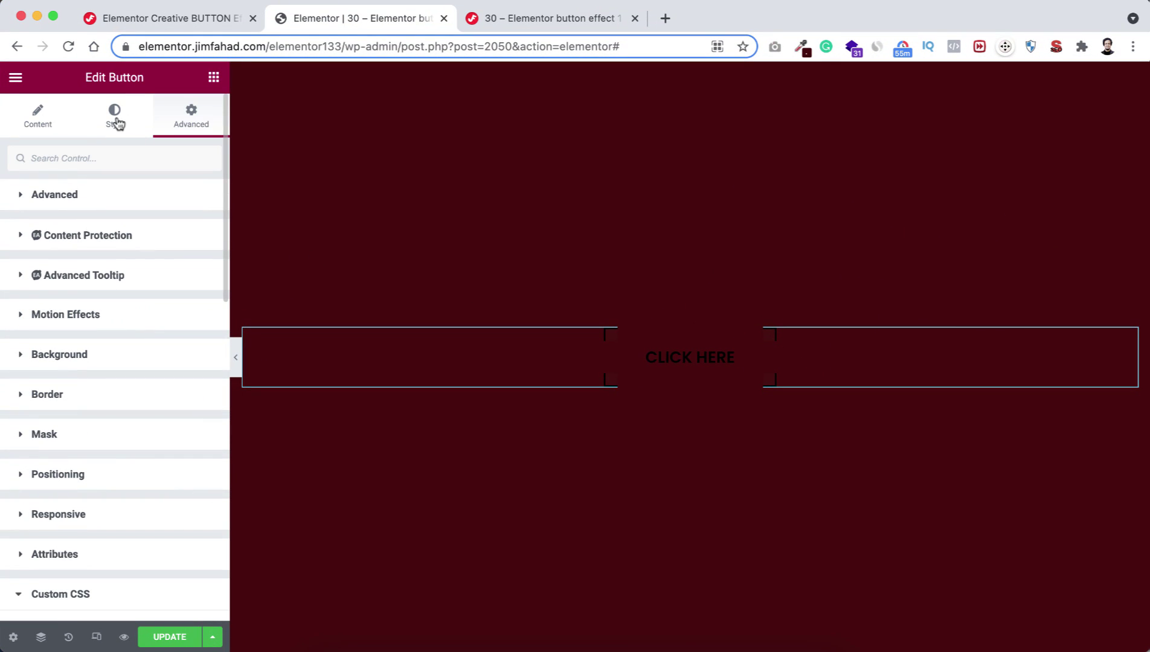
# Set the button text colour to white, then preview the design with the panel hidden.
pyautogui.click(117, 121)
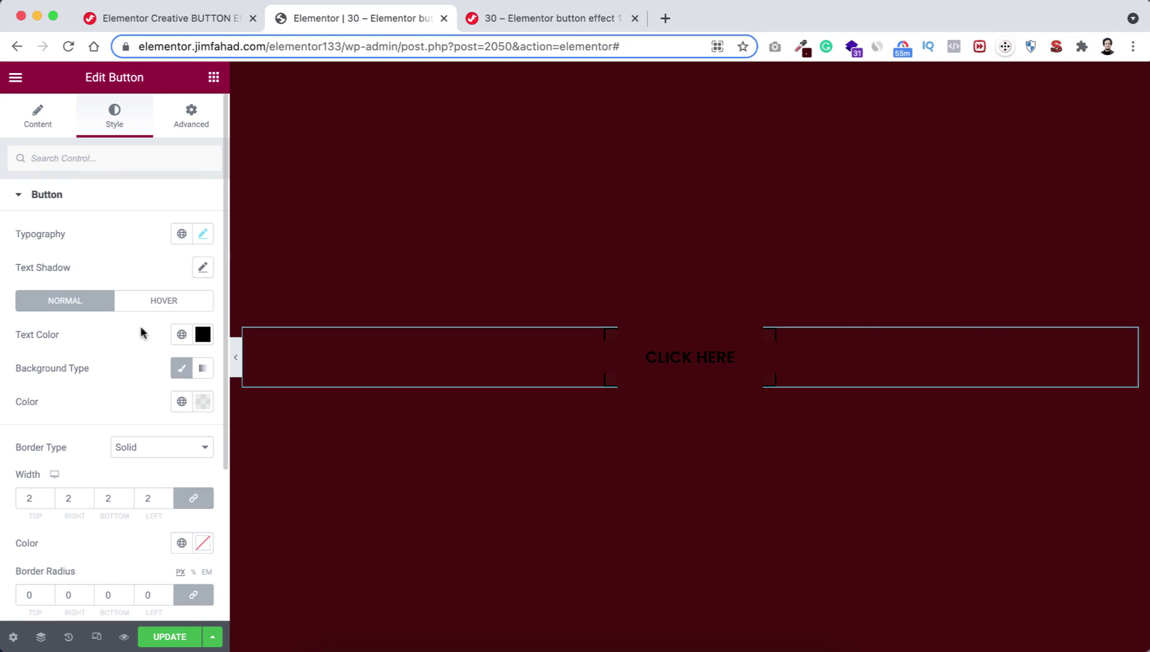
pyautogui.click(204, 336)
pyautogui.moveTo(147, 439); pyautogui.dragTo(112, 382)
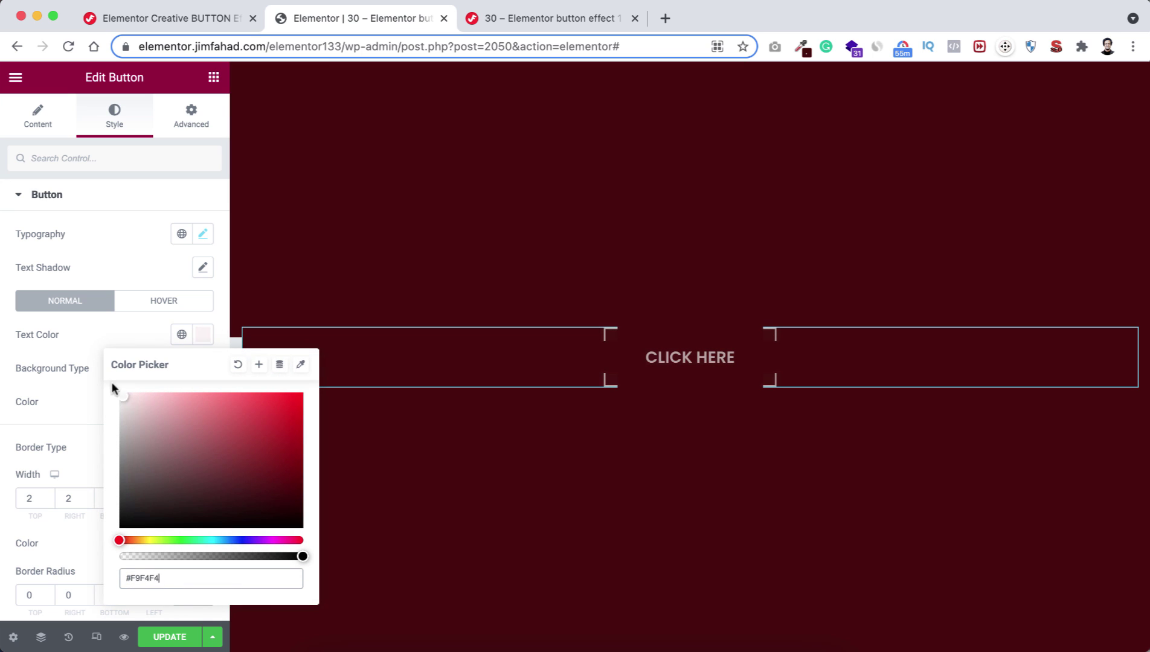
pyautogui.click(129, 347)
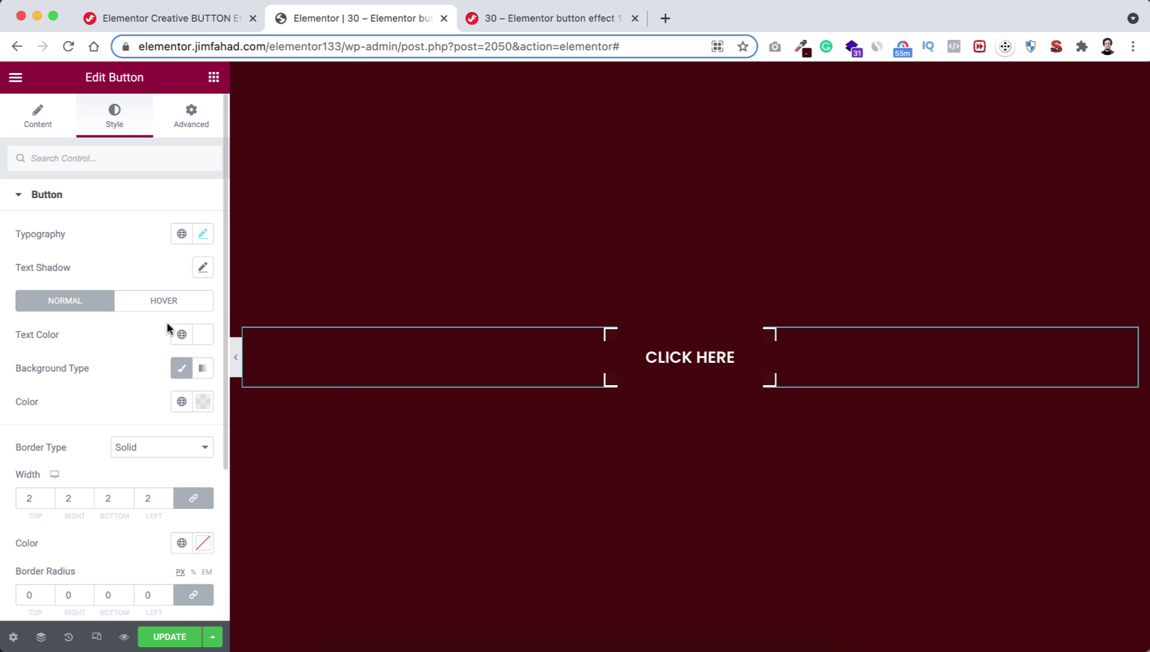
pyautogui.click(236, 358)
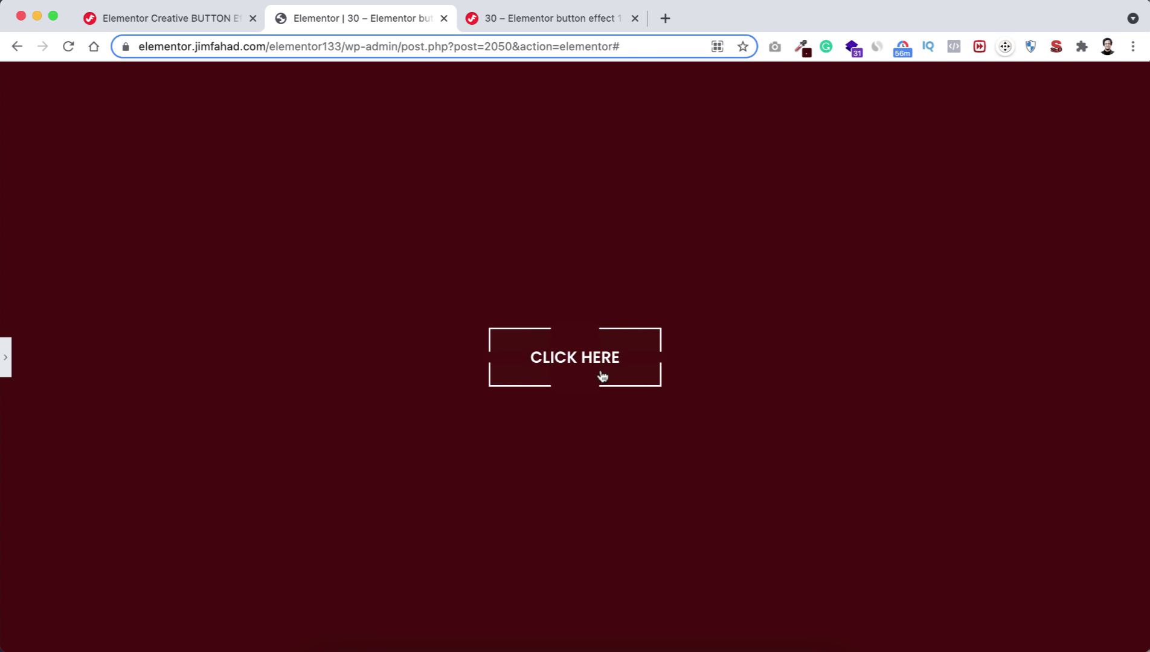
pyautogui.click(8, 360)
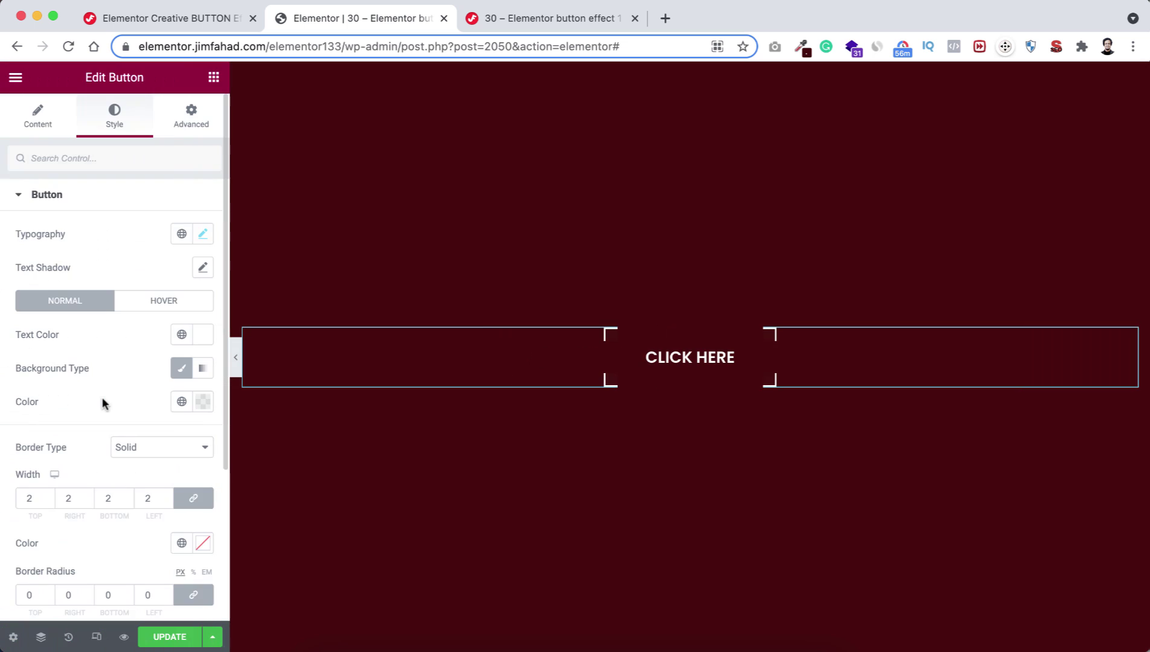
# Publish the page with UPDATE and close the Elementor button tutorial at the top of the screen.
pyautogui.click(169, 638)
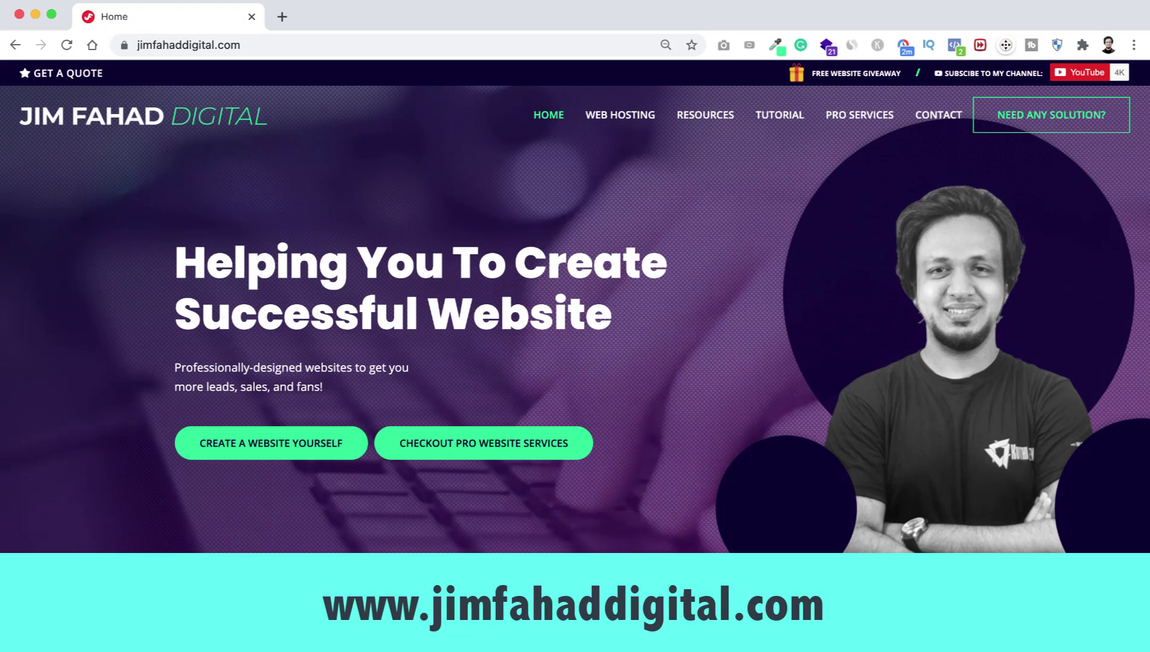
pyautogui.click(663, 3)
pyautogui.click(662, 9)
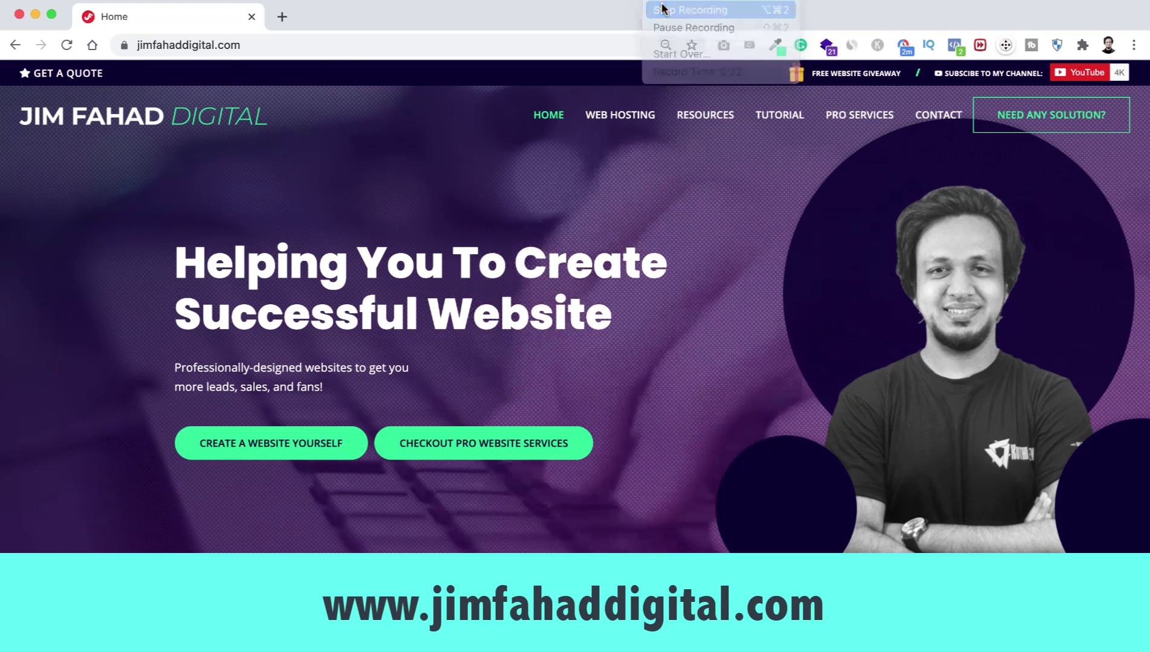